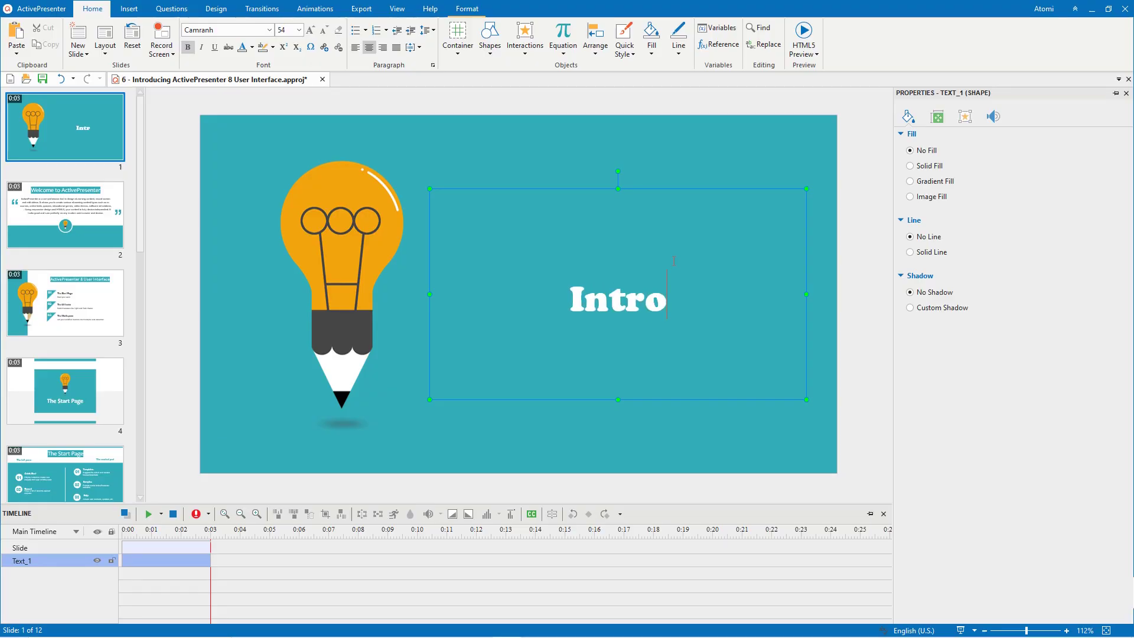
type("ducing ActivePr")
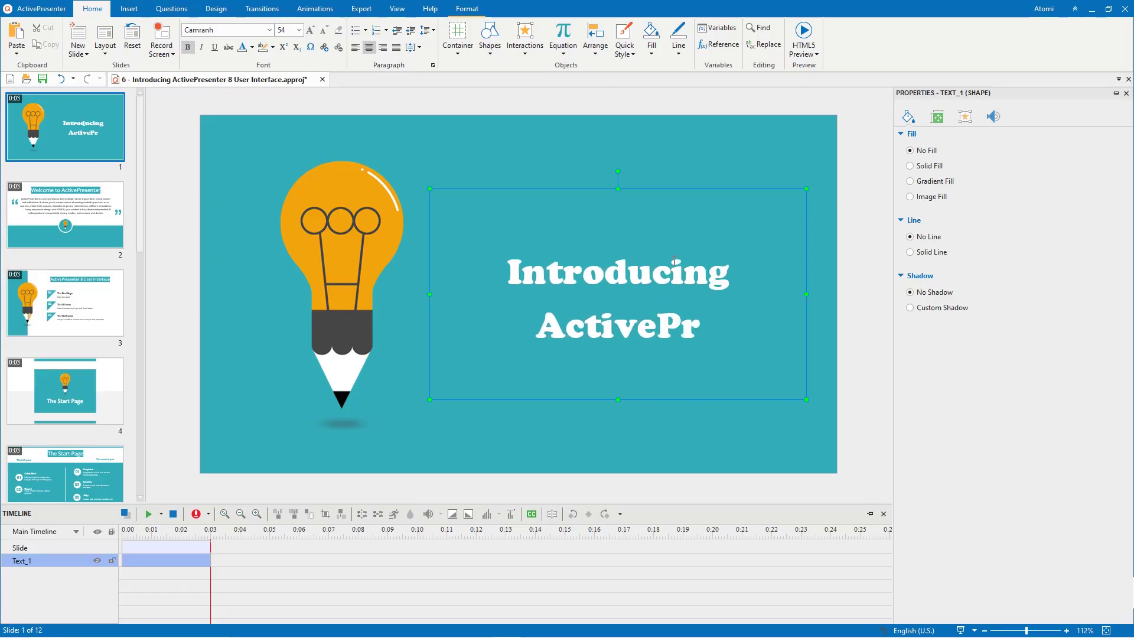
type("esenter 8 U")
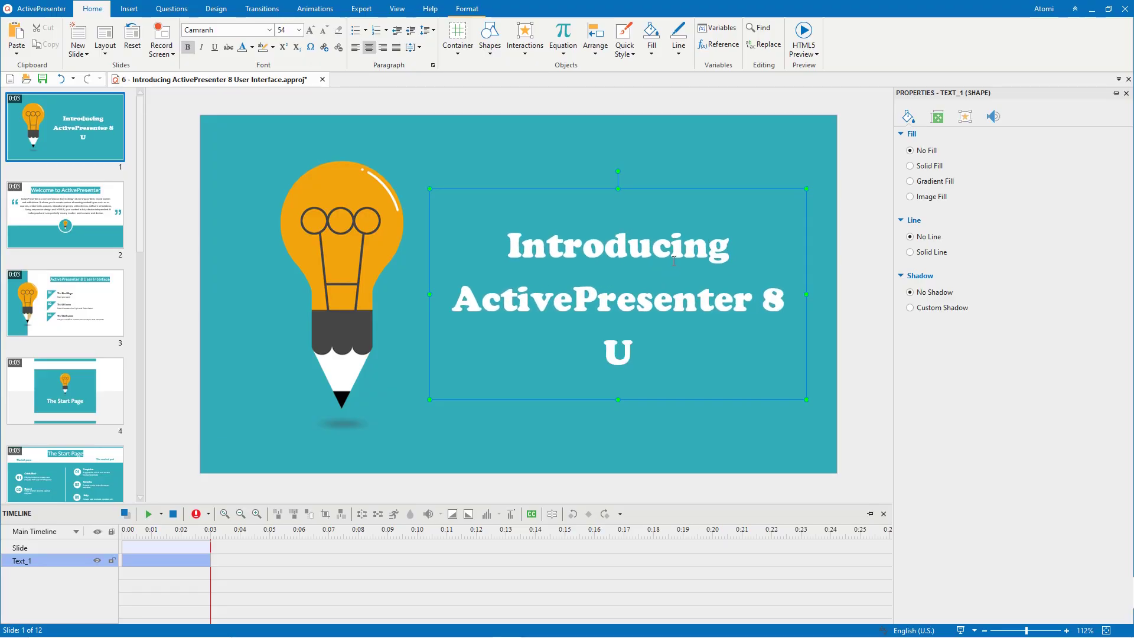
type("ser Interface")
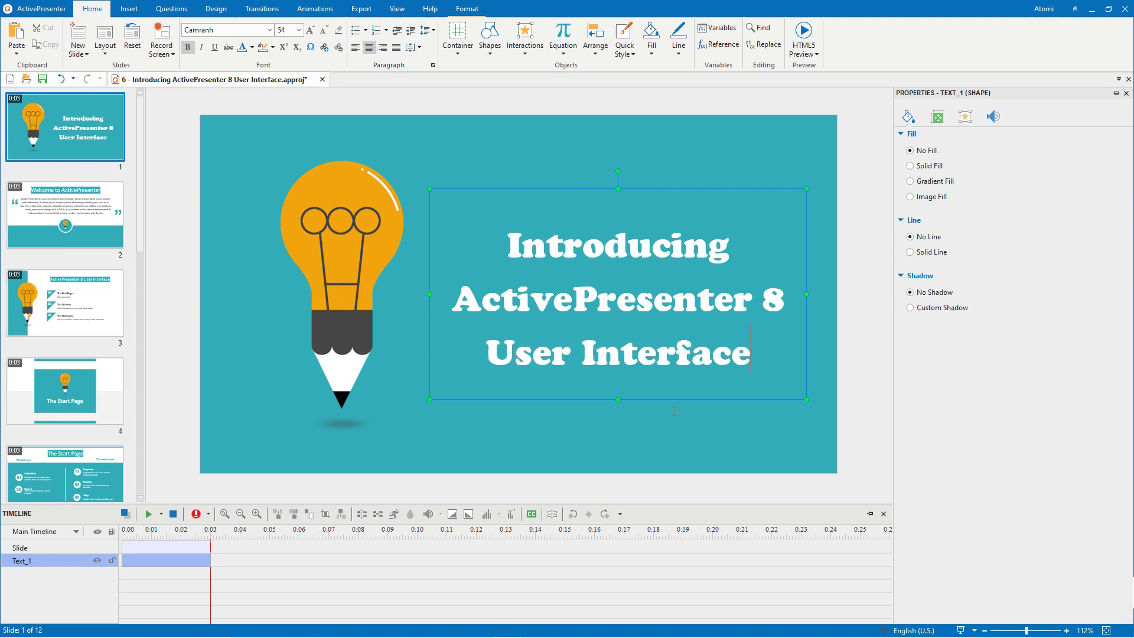
Step: Finish the slide 1 title 'Introducing ActivePresenter 8 User Interface' and deselect it
left_click(673, 445)
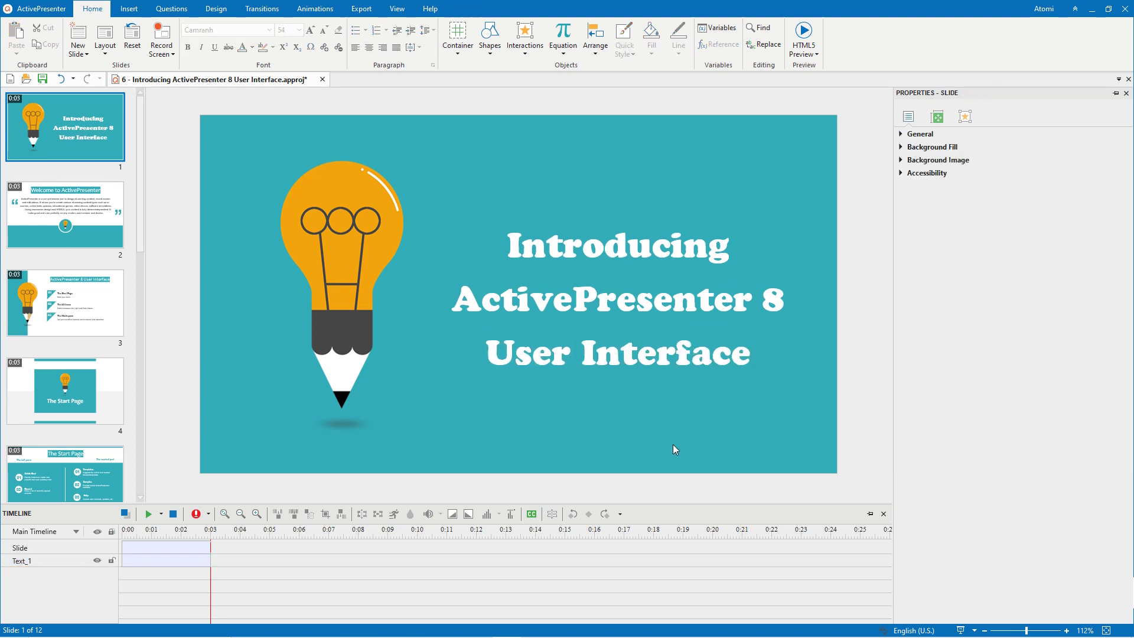
Step: Show slides 2 (Welcome), 3 (User Interface), 4 and 5 (The Start Page) in turn
left_click(93, 226)
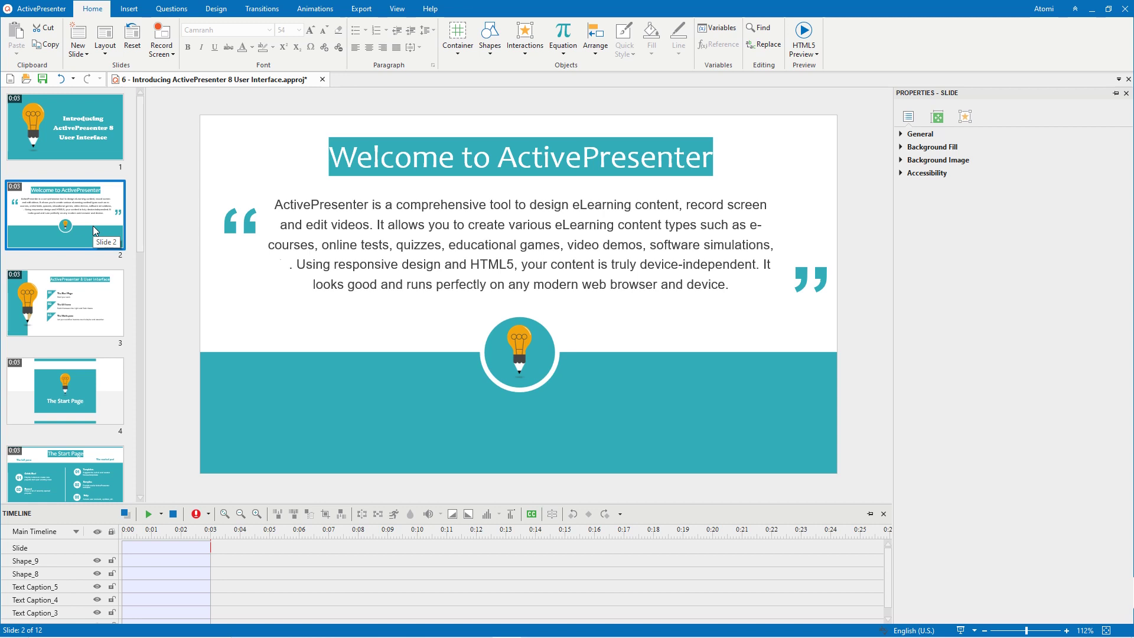
left_click(104, 331)
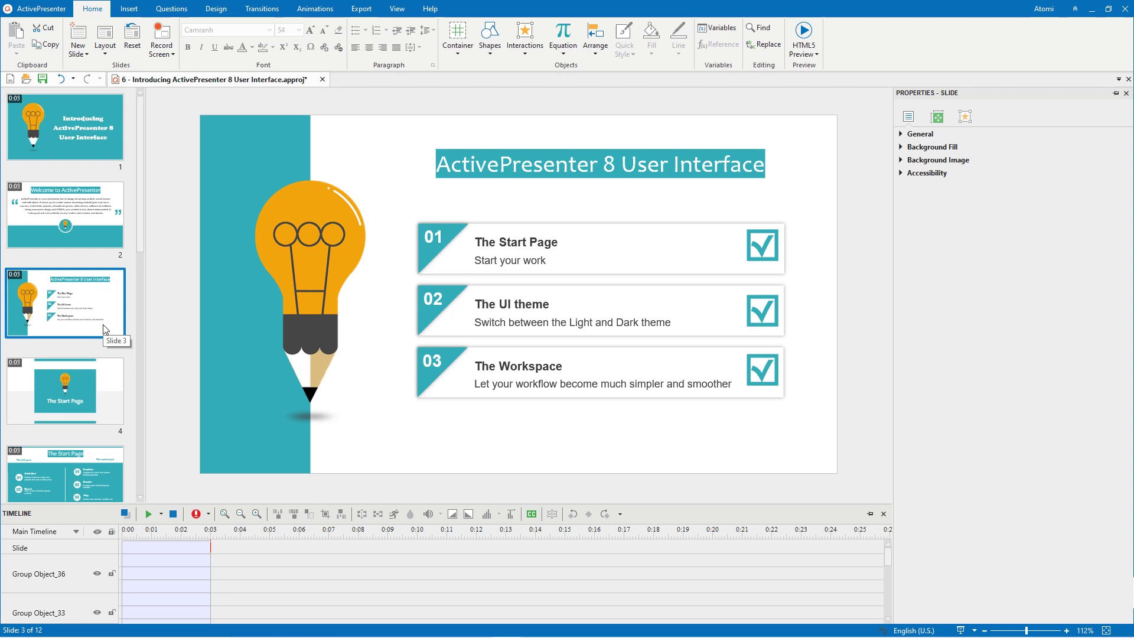
left_click(109, 410)
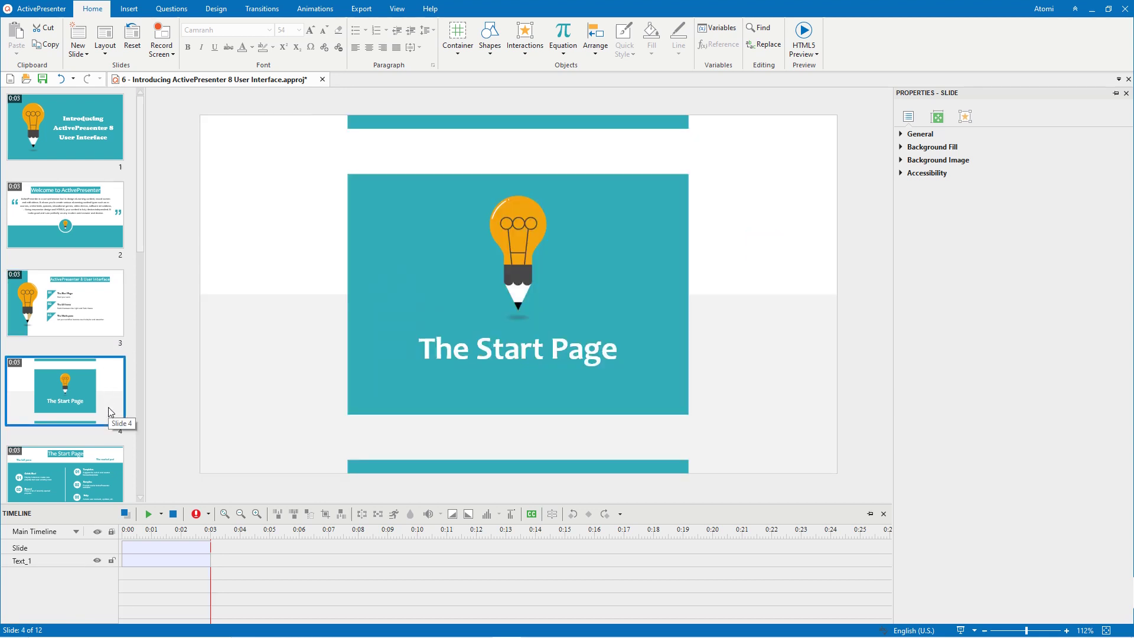
left_click(109, 477)
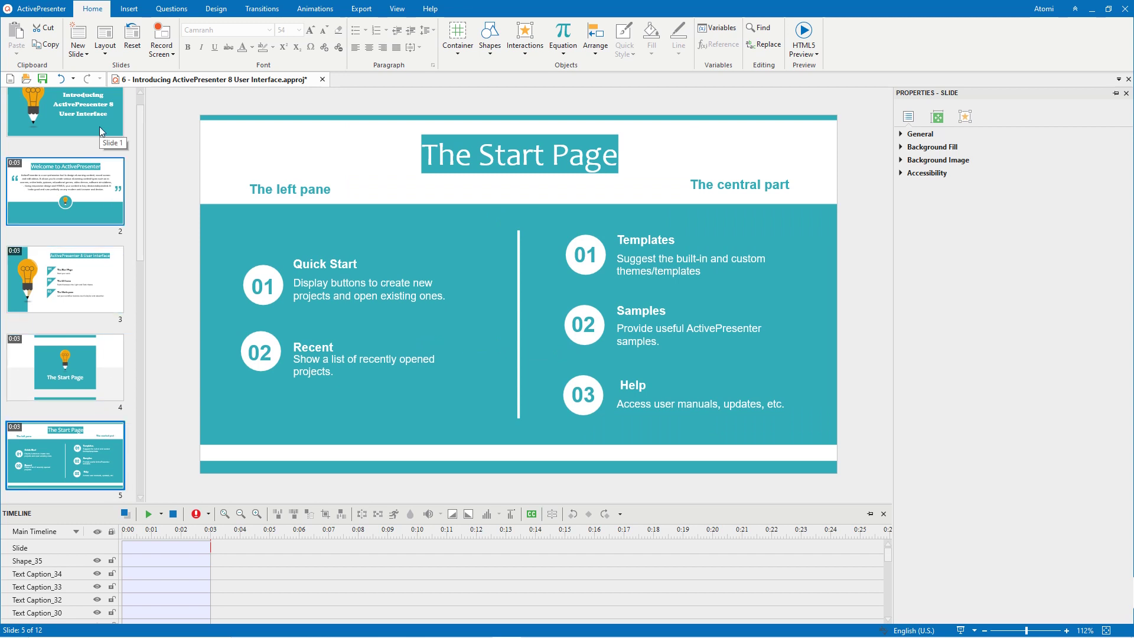
Step: Choose Start Page from the application menu to show templates and recent projects
left_click(44, 10)
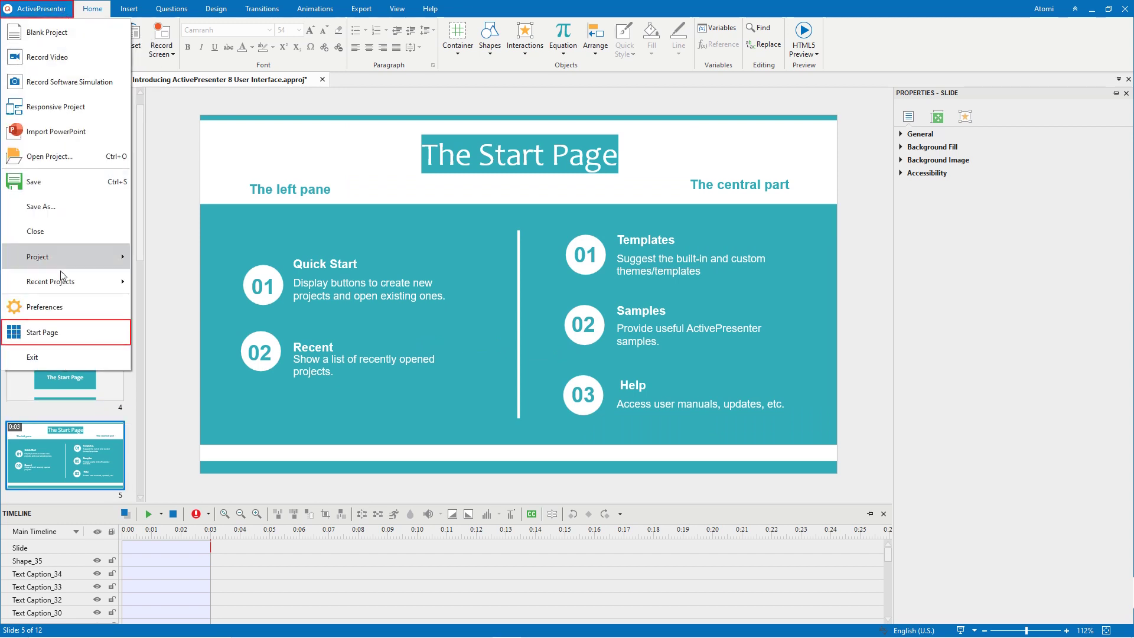
left_click(62, 333)
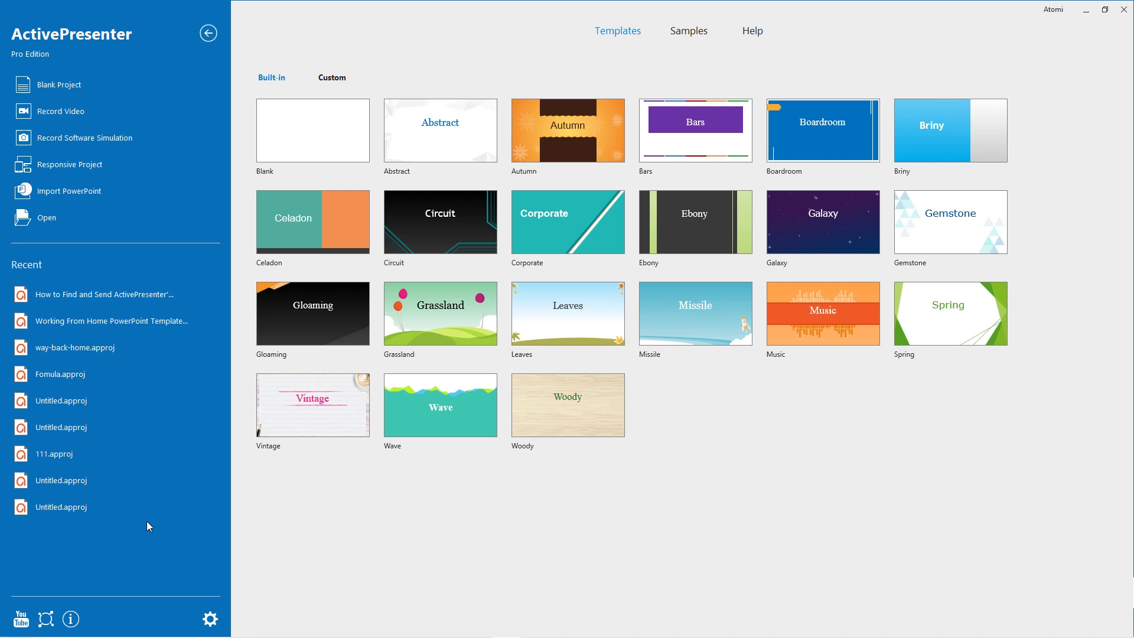
left_click(349, 90)
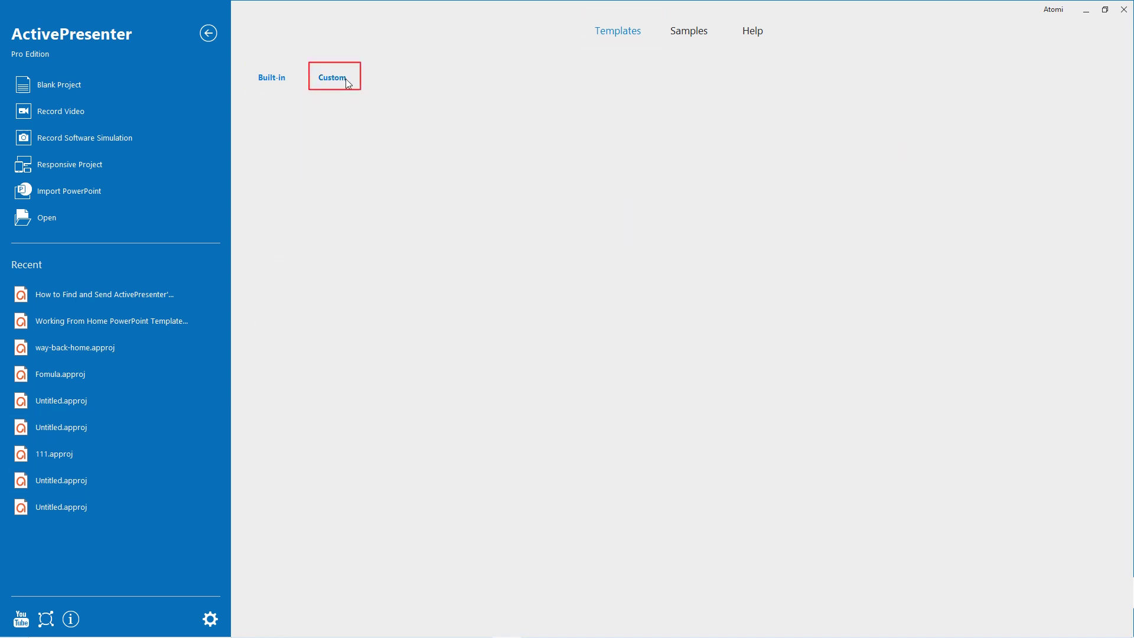
left_click(282, 82)
left_click(430, 328)
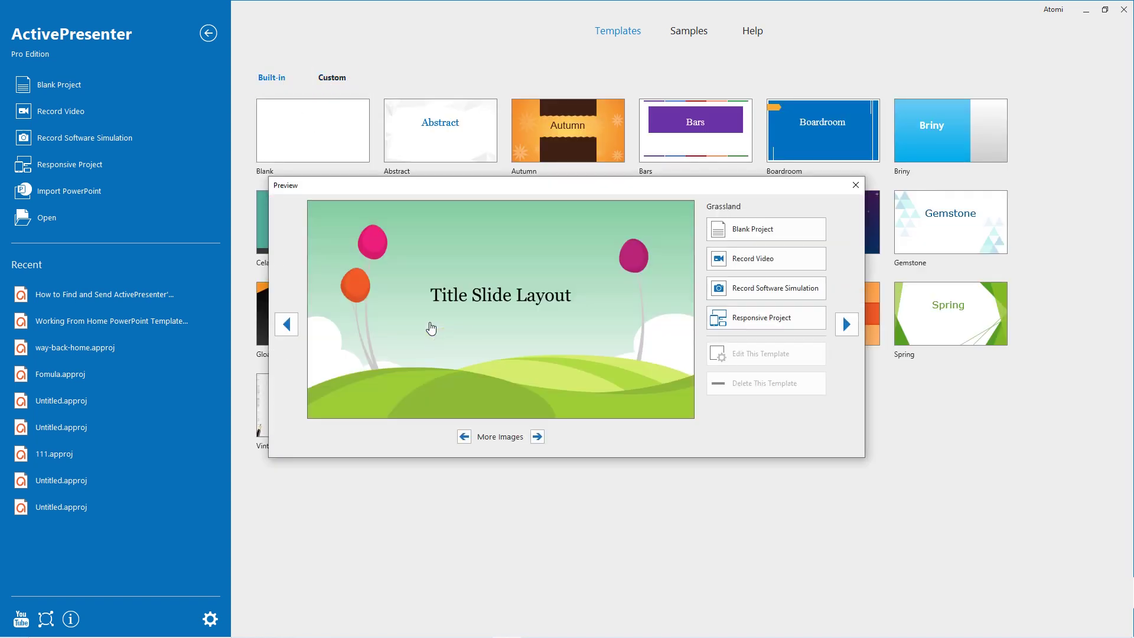
left_click(536, 438)
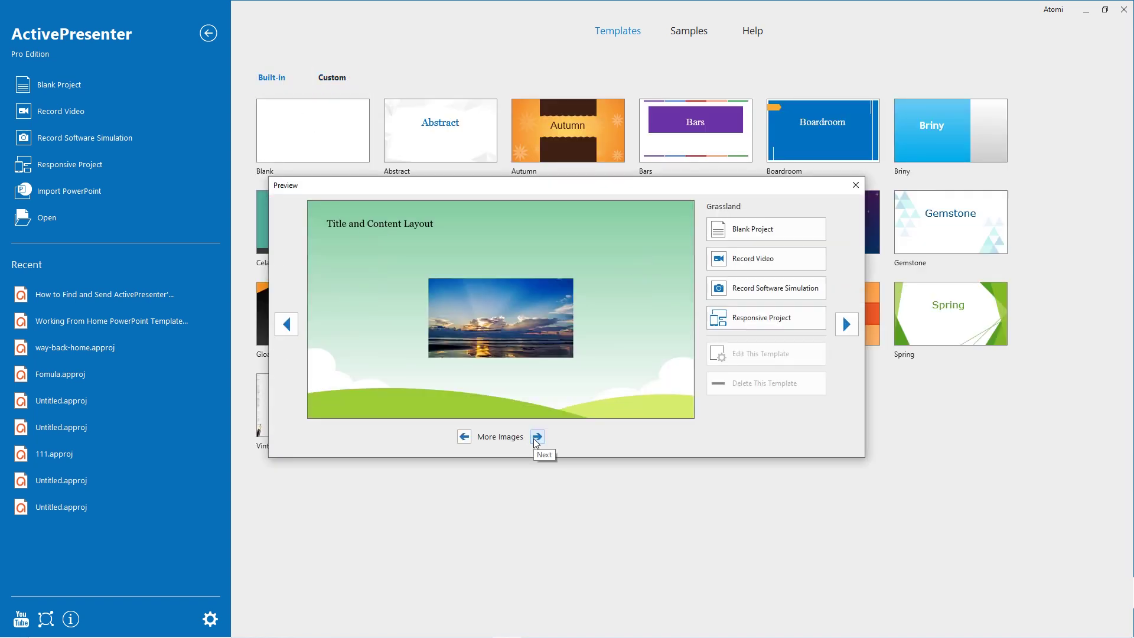
left_click(537, 439)
left_click(857, 330)
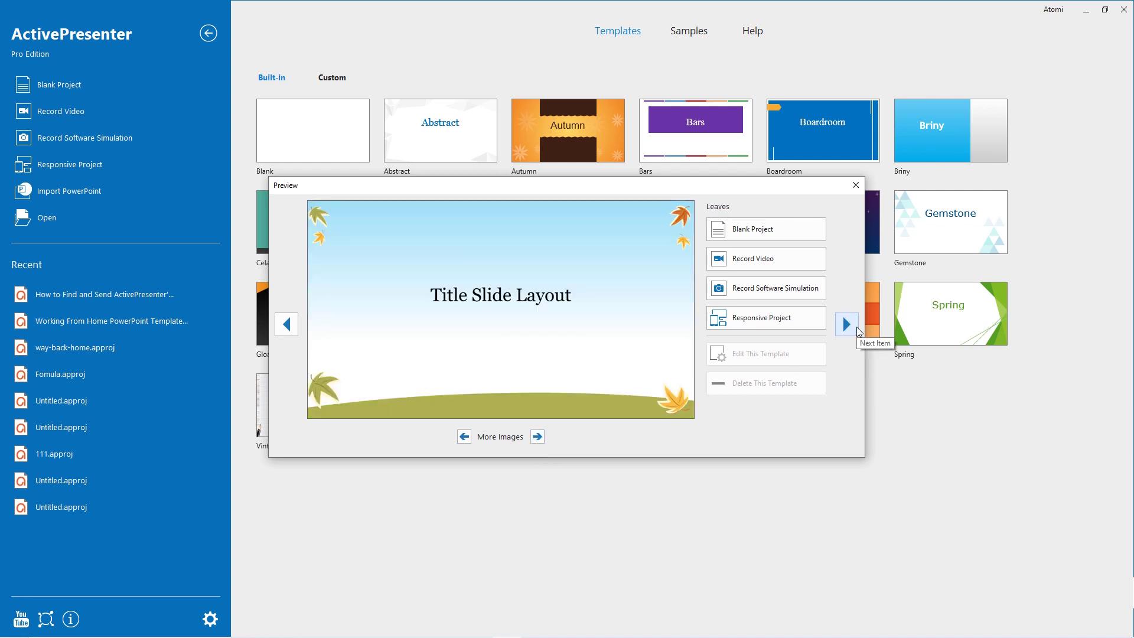
left_click(856, 184)
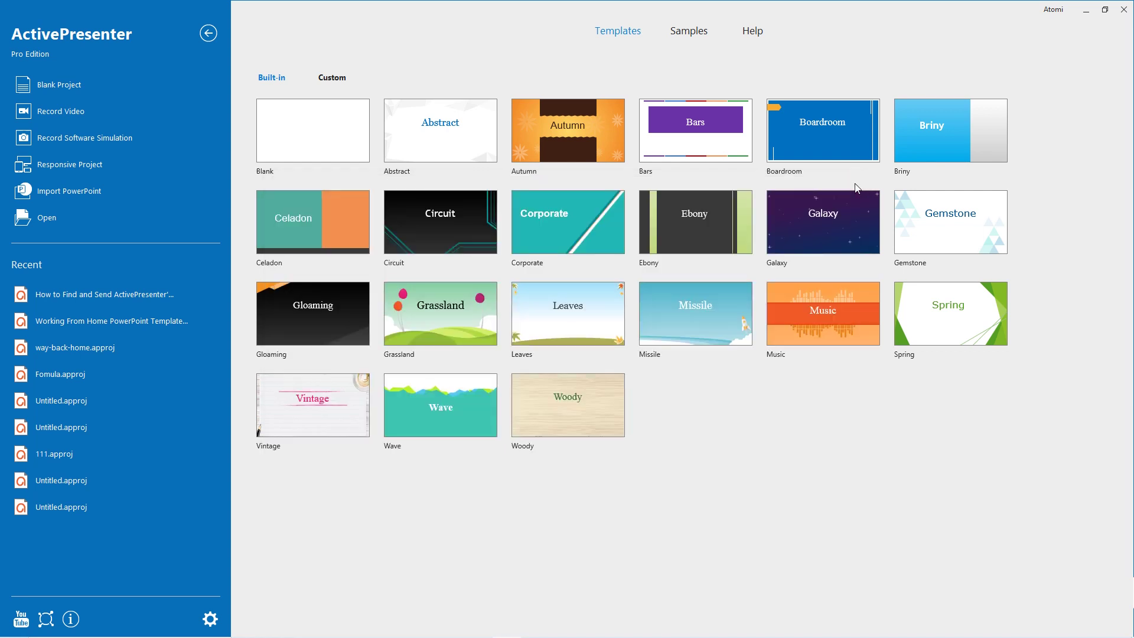
Step: Show the Samples gallery, then preview and close the Volcano sample project
left_click(715, 34)
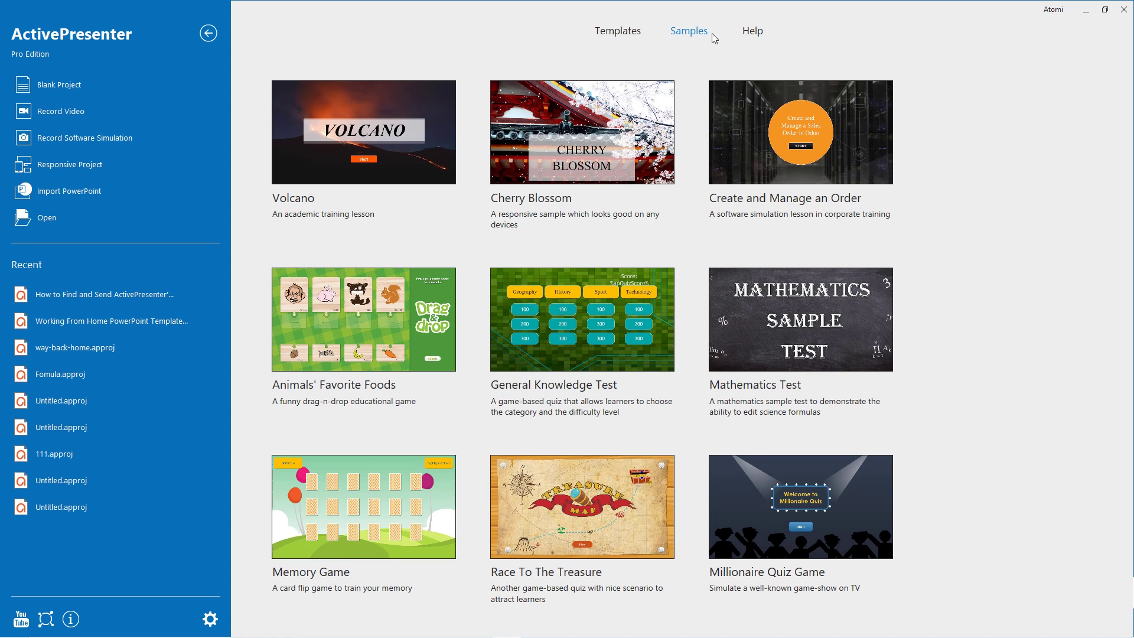
left_click(395, 140)
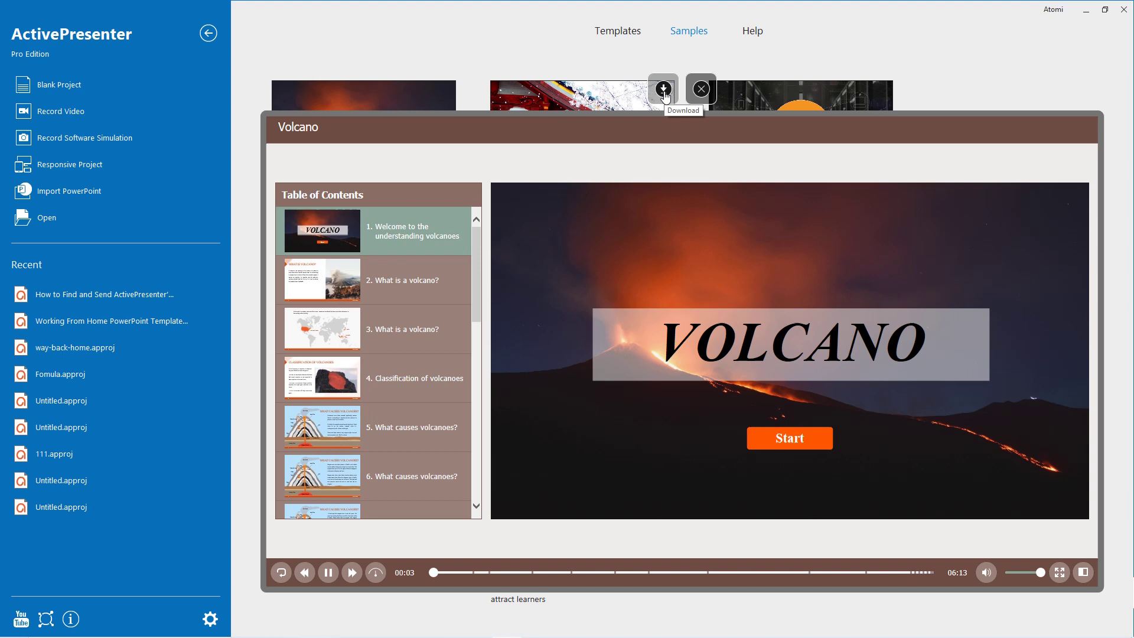
left_click(700, 90)
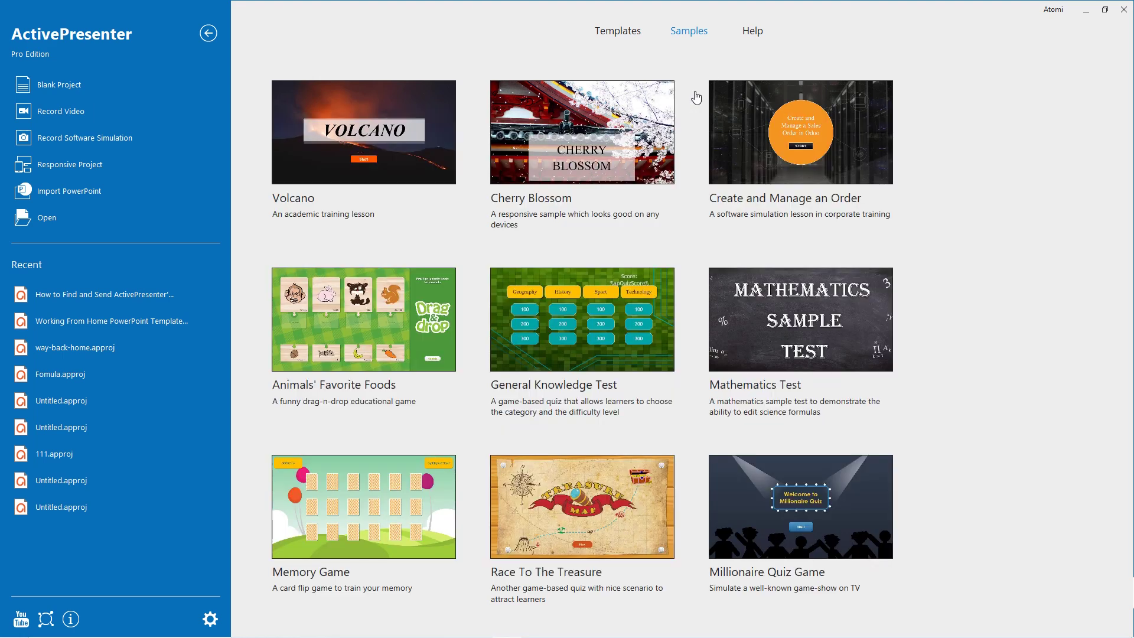
Step: View the Help resources, return to the project, and advance to slide 6, The UI Themes
left_click(753, 32)
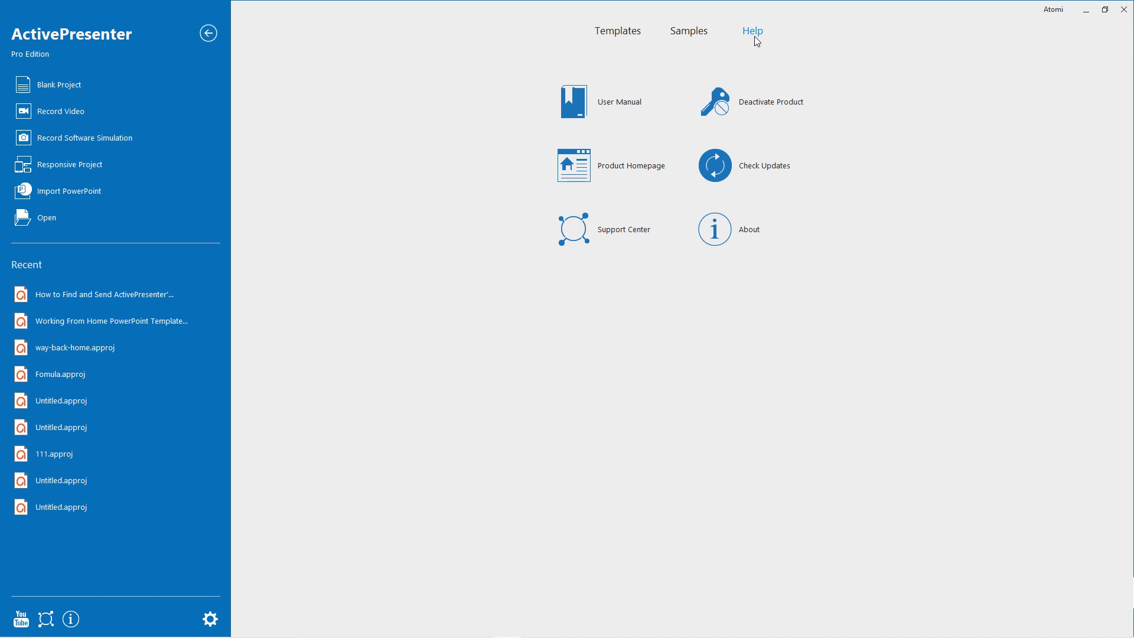
left_click(208, 33)
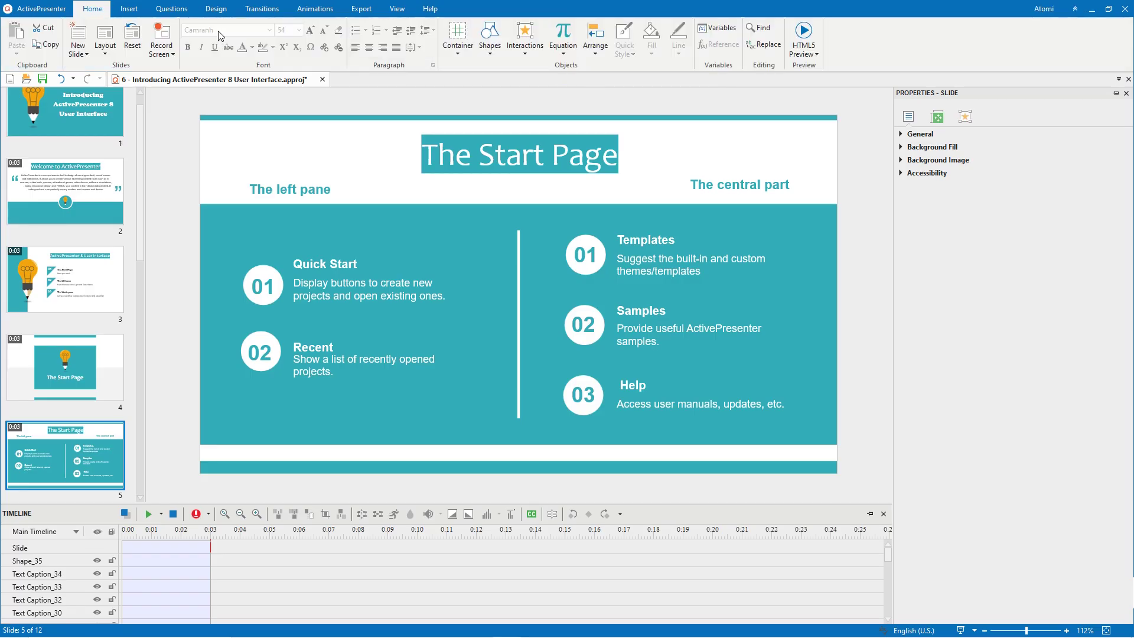
key("Down")
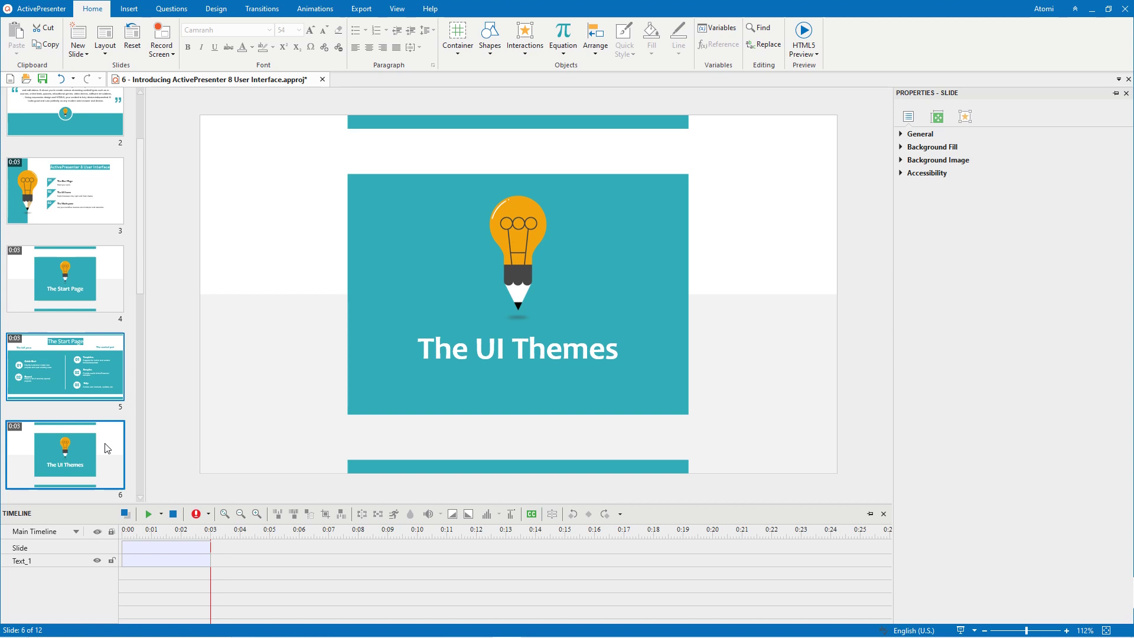
Step: Go to slide 7 and check the View tab's UI Theme list, keeping Light
key("Down")
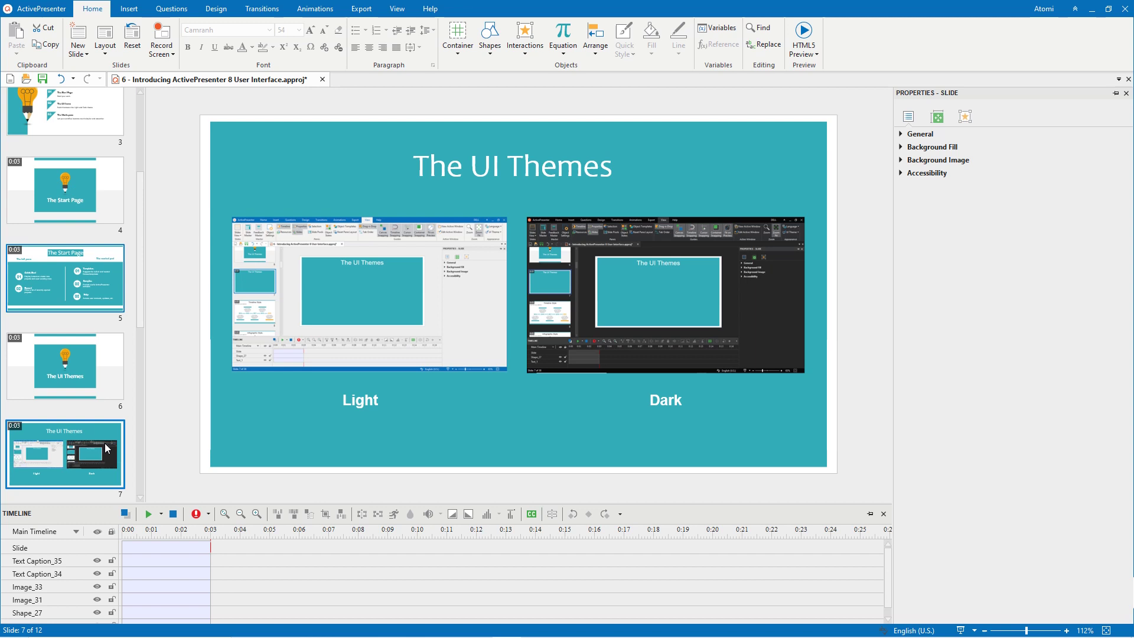
left_click(397, 9)
left_click(886, 58)
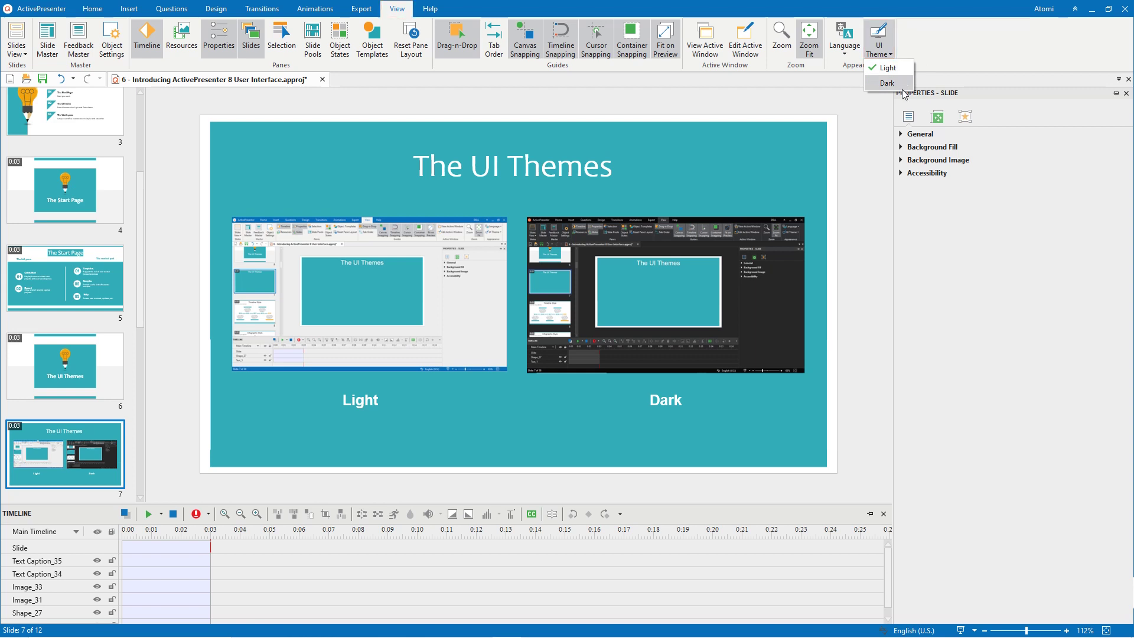
left_click(903, 84)
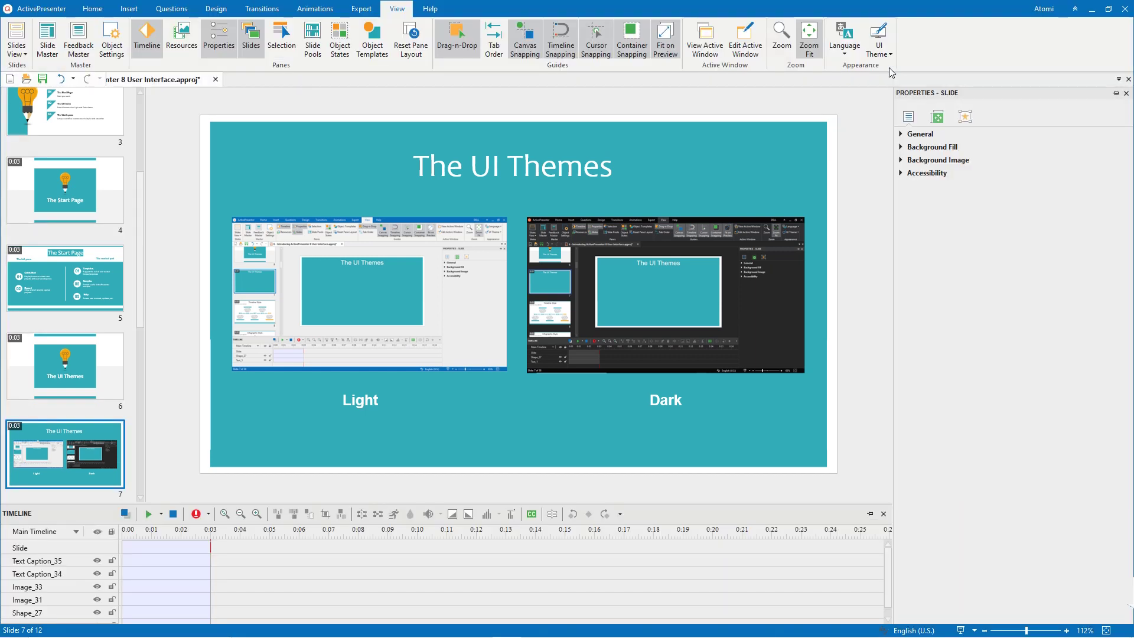
Step: Open Preferences, keep the General display theme at Light, and confirm with OK
left_click(36, 8)
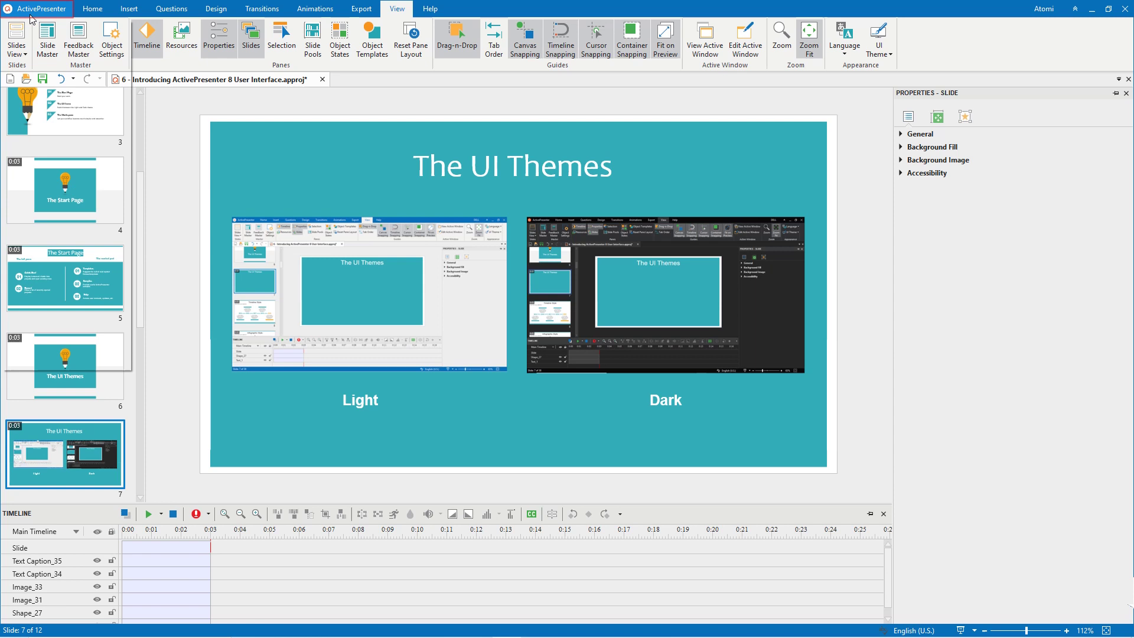
left_click(66, 306)
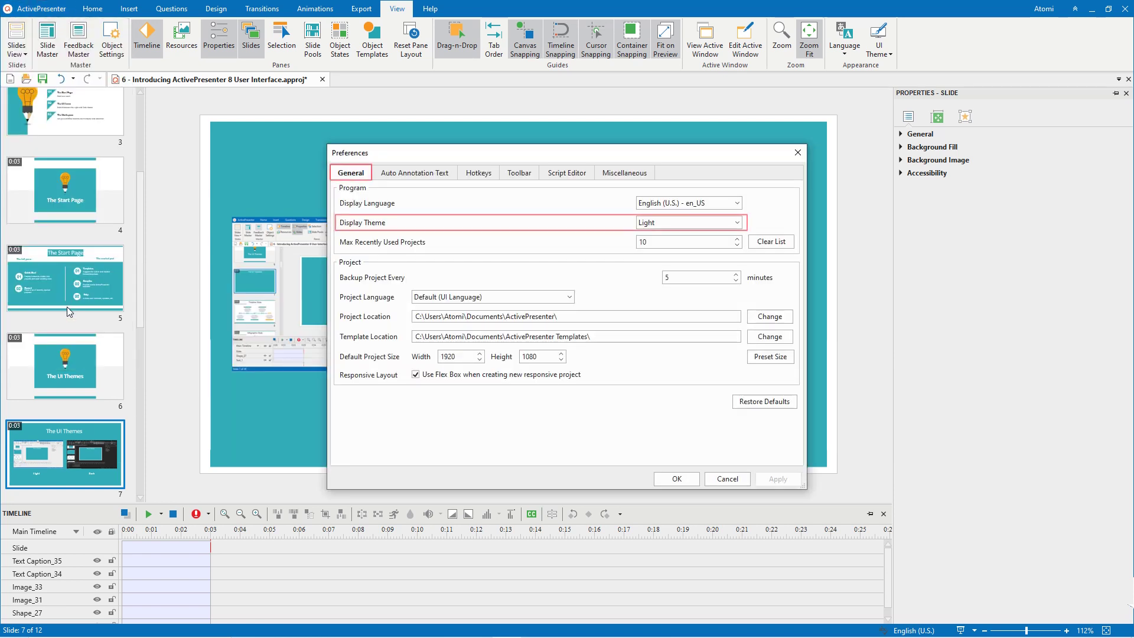
left_click(698, 219)
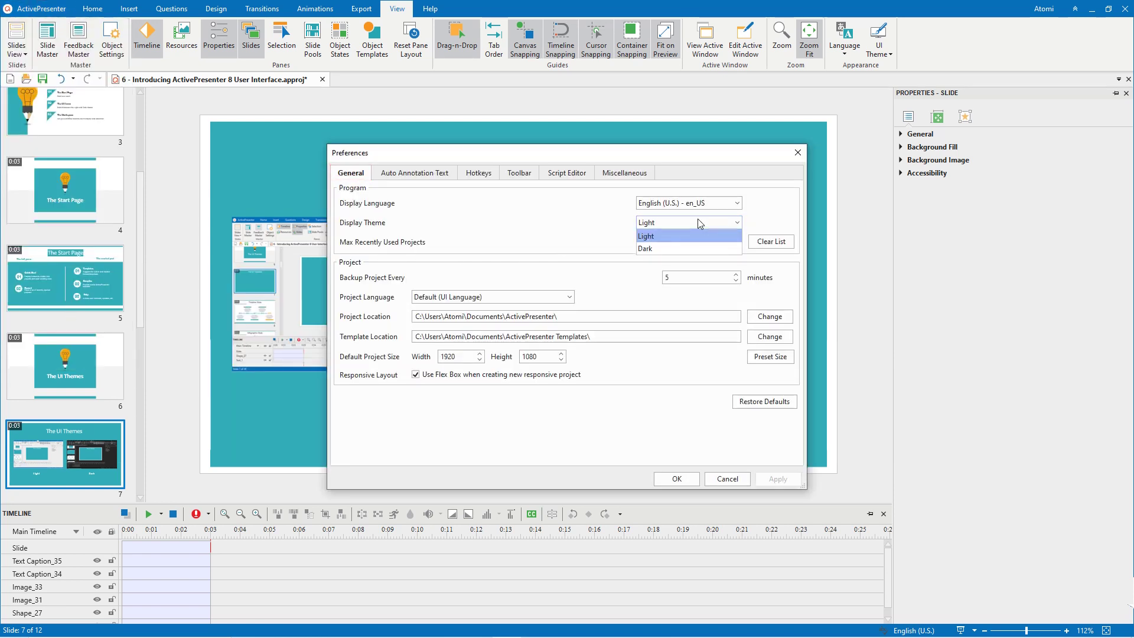
left_click(703, 234)
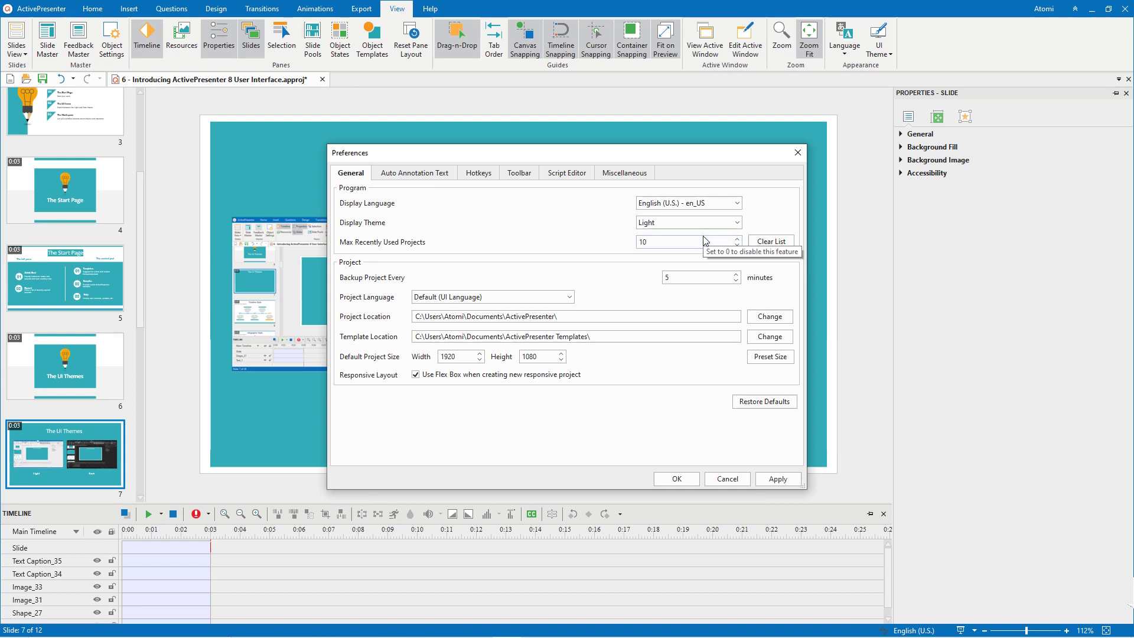
left_click(677, 479)
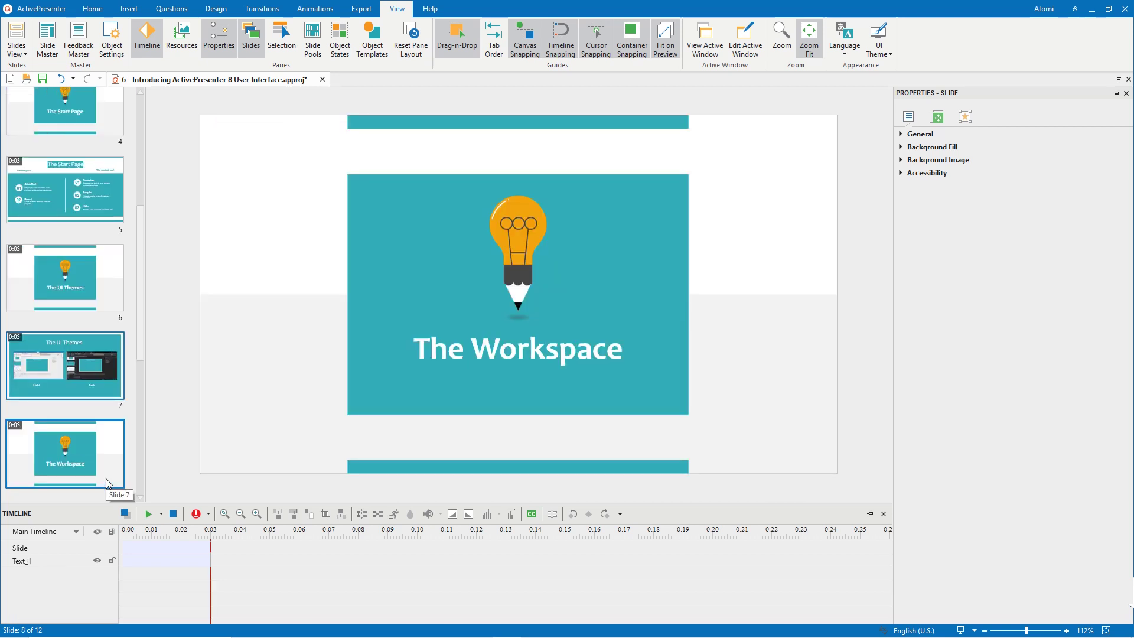
Step: Go to slide 9 and show the Home, Insert and Questions ribbon tabs
key("Down")
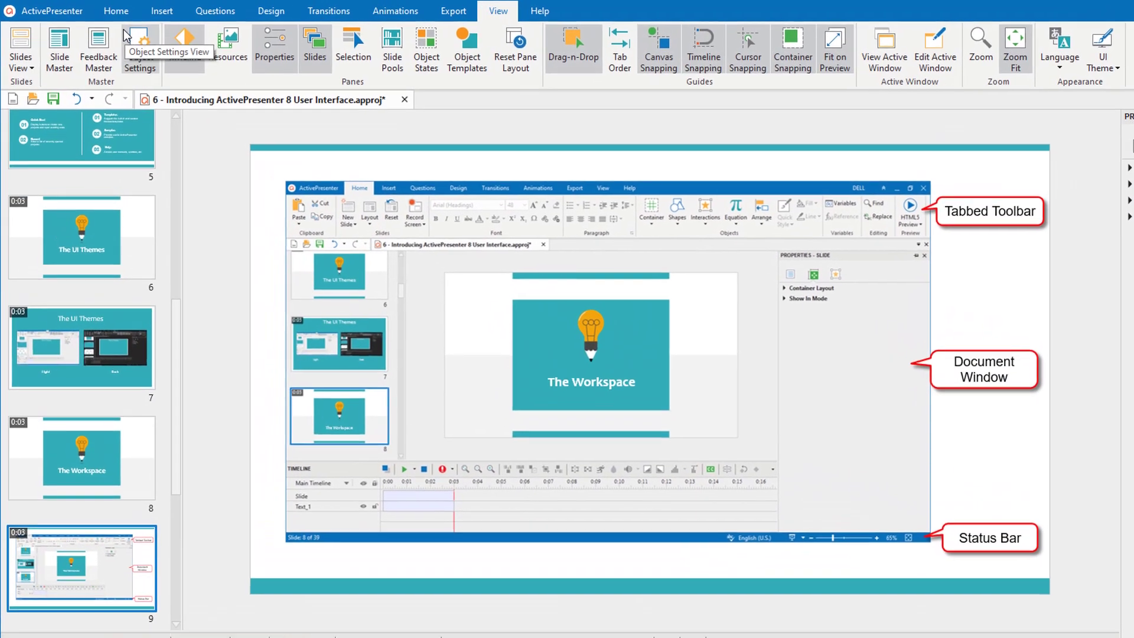
left_click(100, 10)
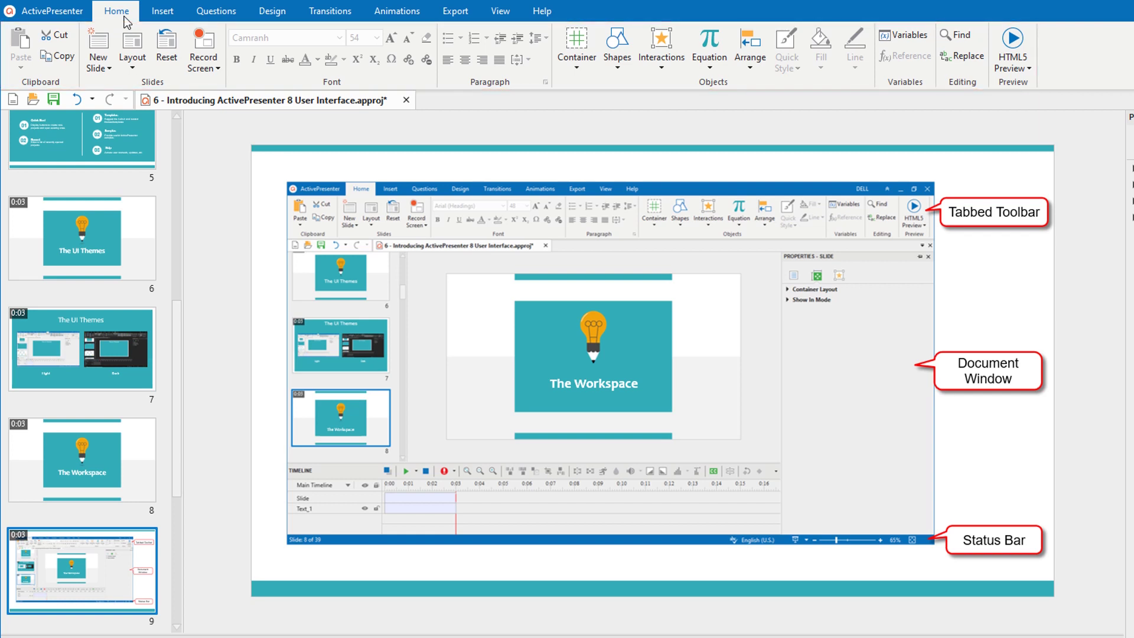
left_click(175, 17)
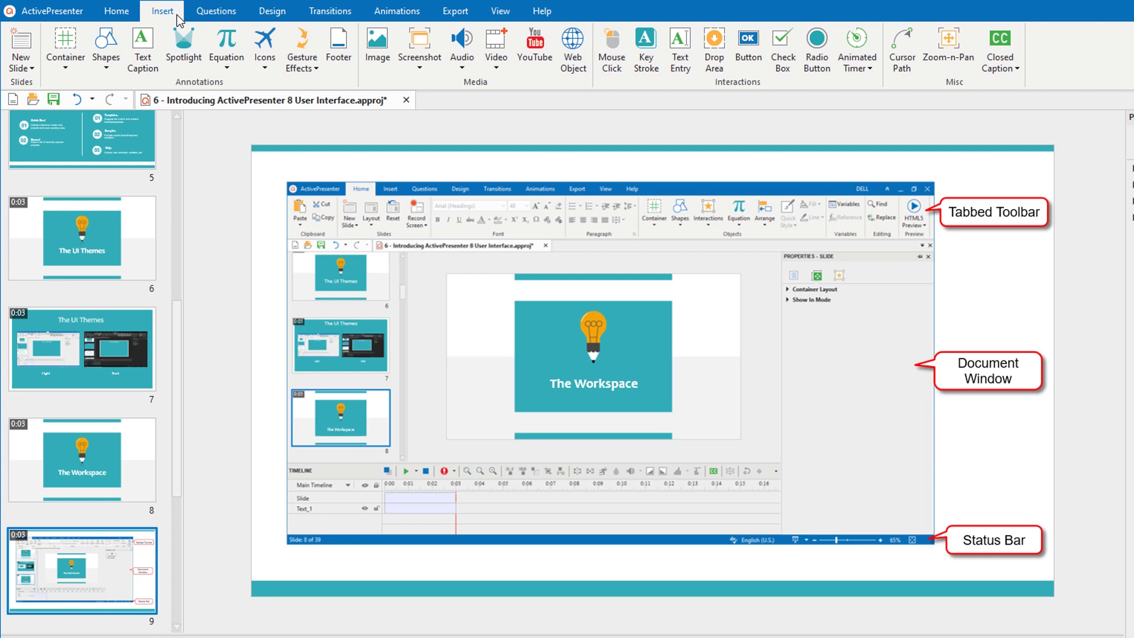
left_click(247, 14)
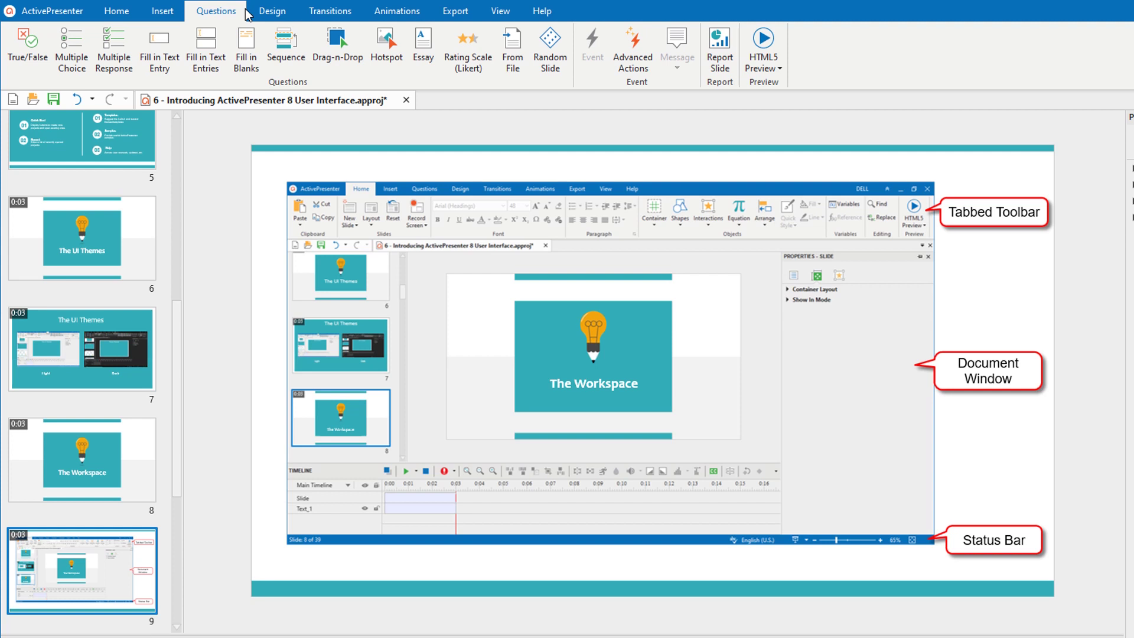
Step: Show the Design, Transitions, Animations, Export and Help ribbon tabs
left_click(291, 14)
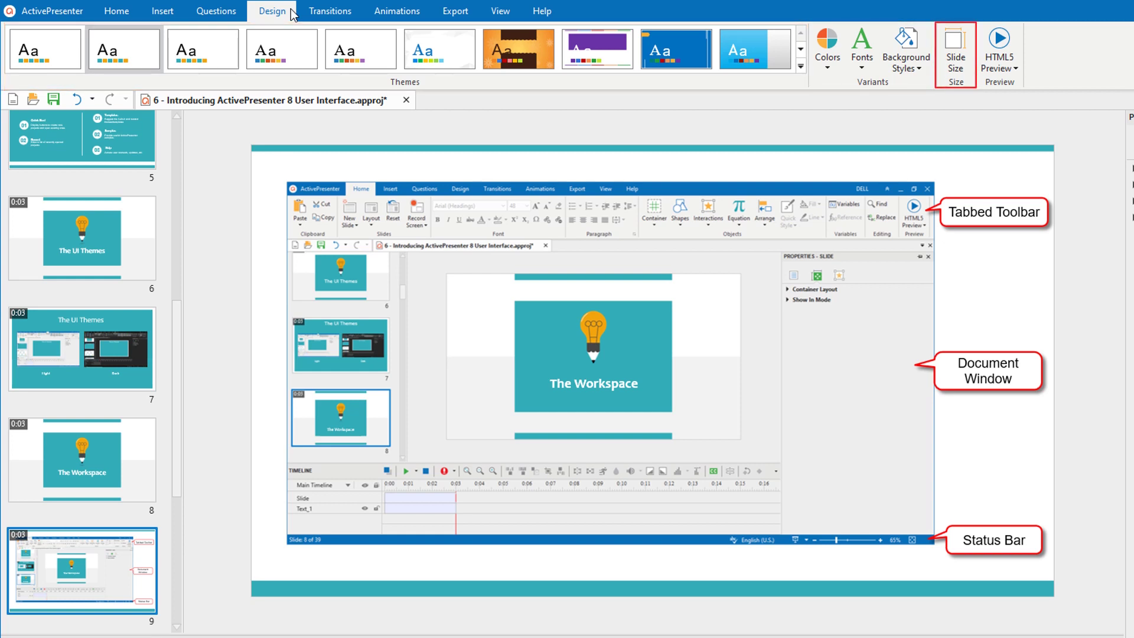
left_click(355, 12)
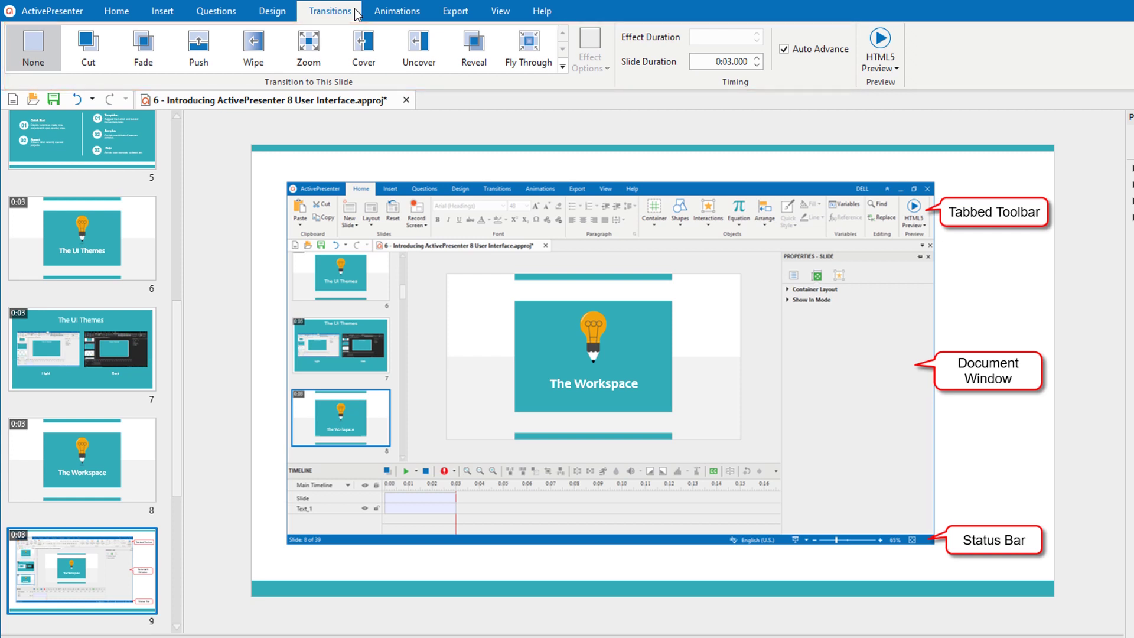
left_click(424, 15)
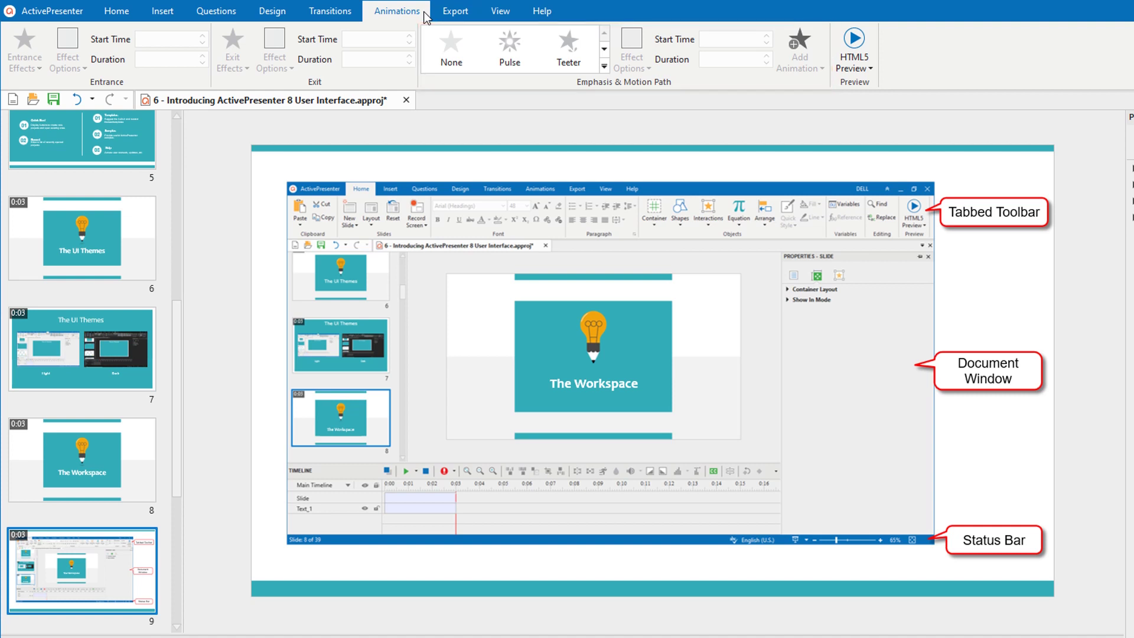
left_click(472, 12)
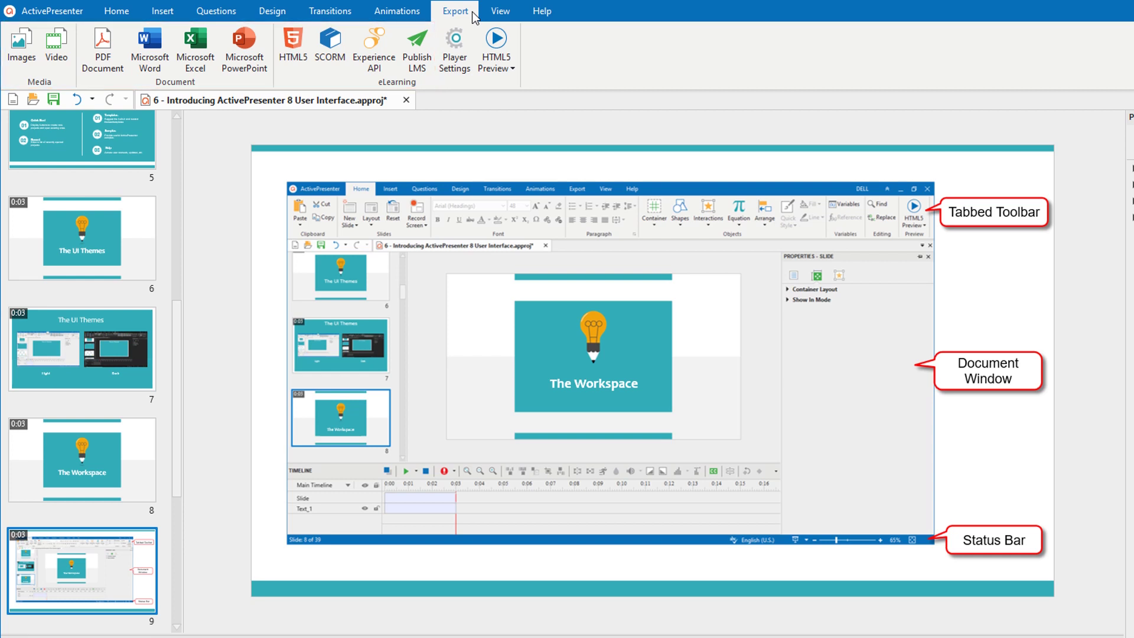
left_click(543, 12)
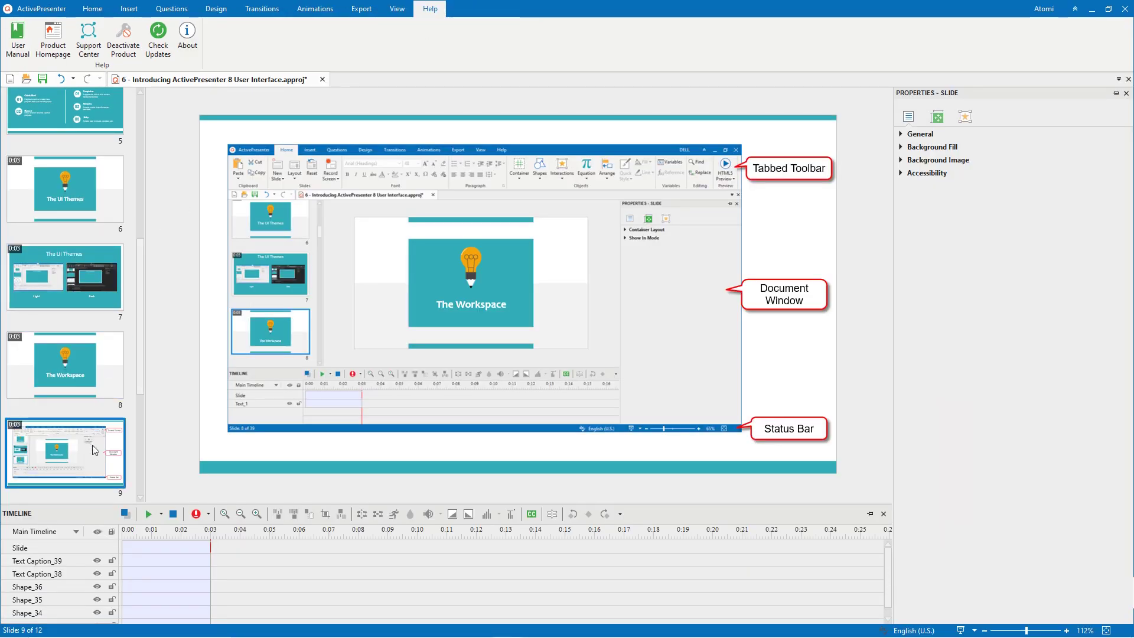
Step: Advance to slide 10 and show the document tab's save and close menu
key("Down")
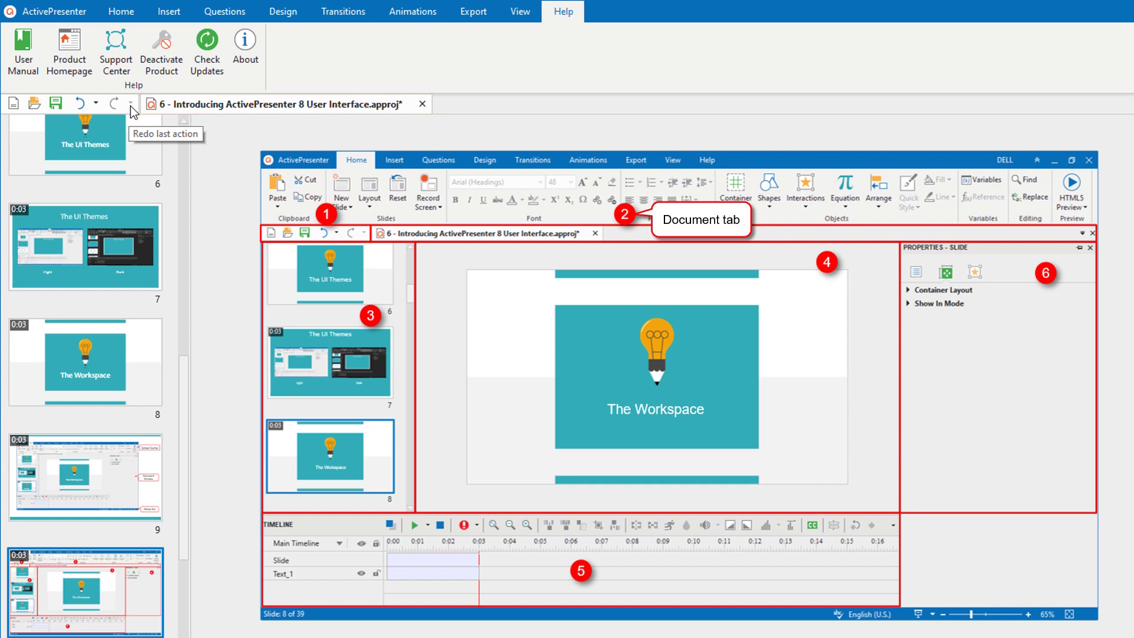
right_click(419, 112)
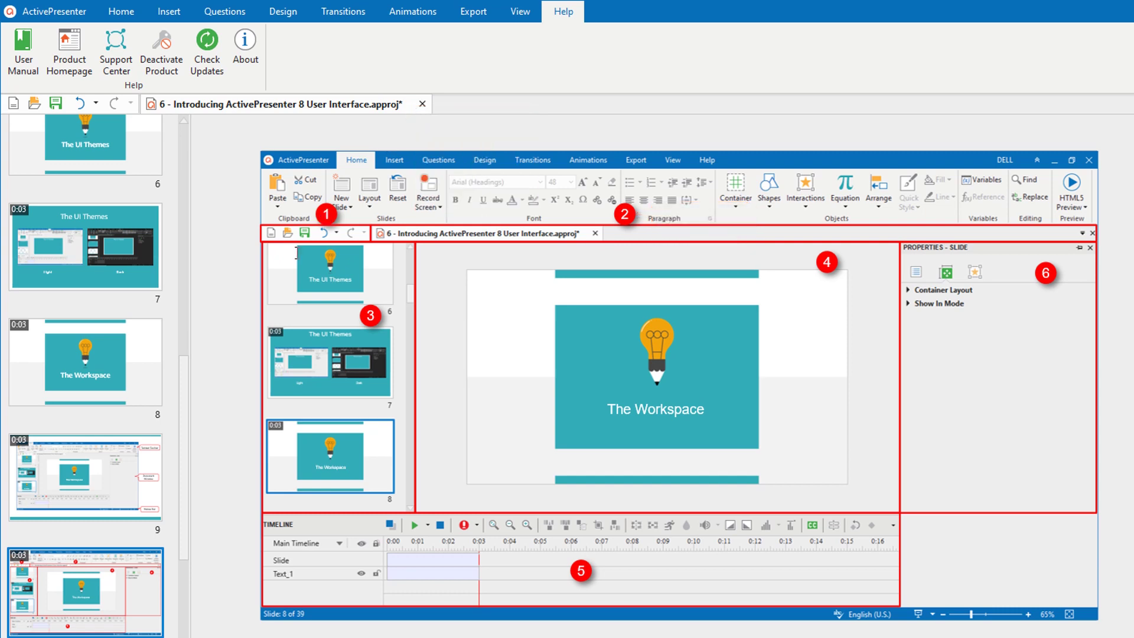
mouse_move(187, 411)
left_mouse_down()
mouse_move(205, 339)
mouse_move(236, 388)
mouse_move(236, 470)
left_mouse_up()
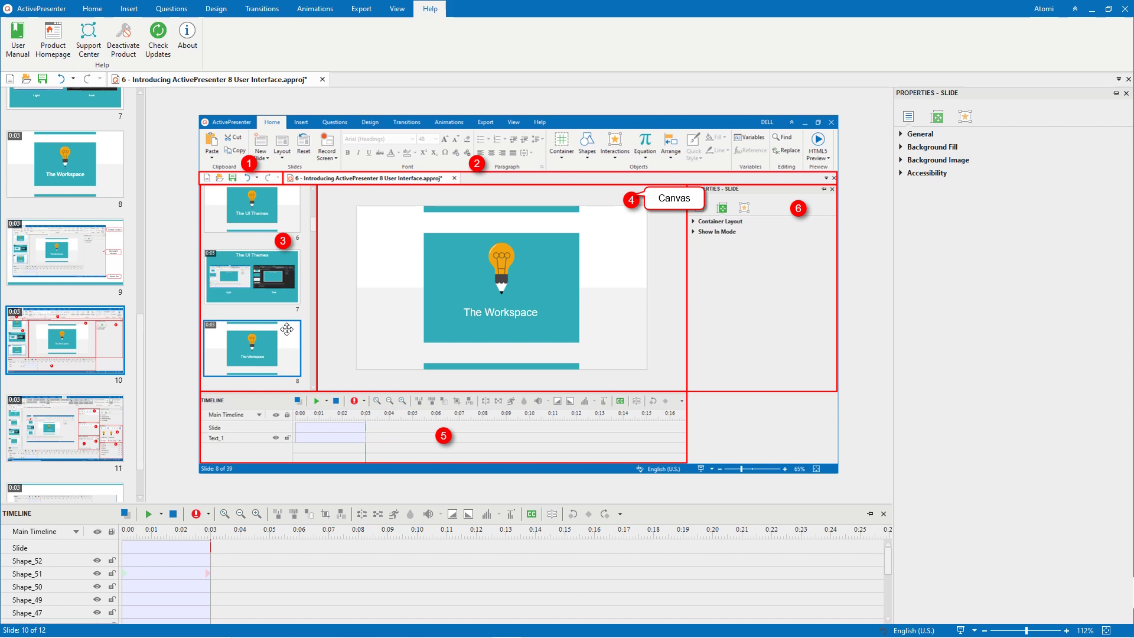
Step: Select callout 6 and the first 2.4 seconds of its track, viewing timeline options
left_click(798, 208)
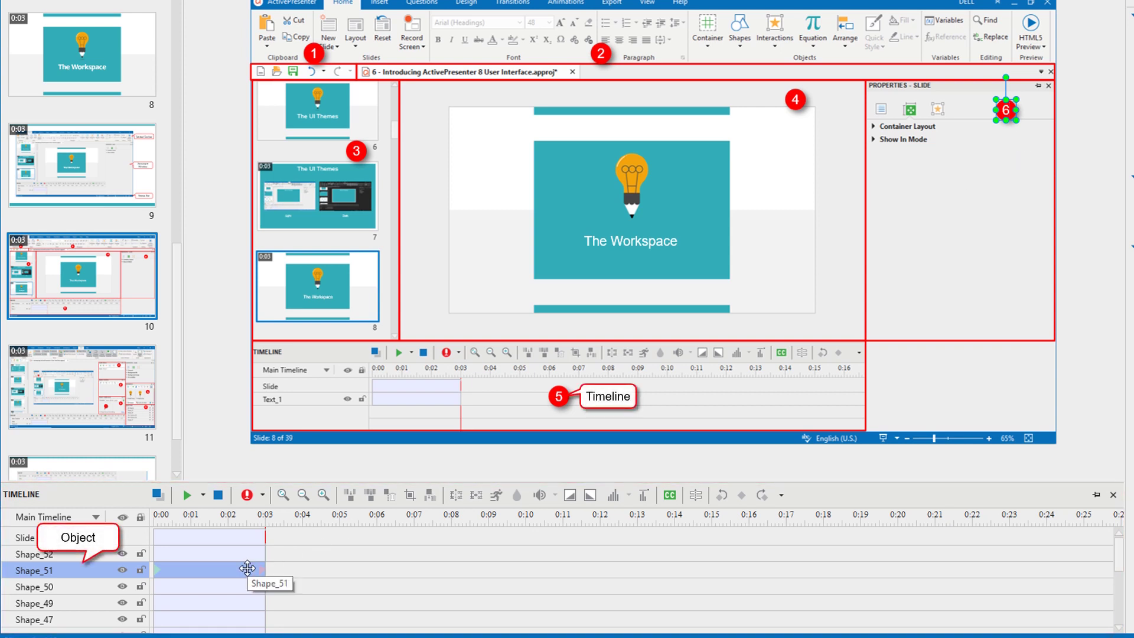
left_click_drag(166, 521, 252, 533)
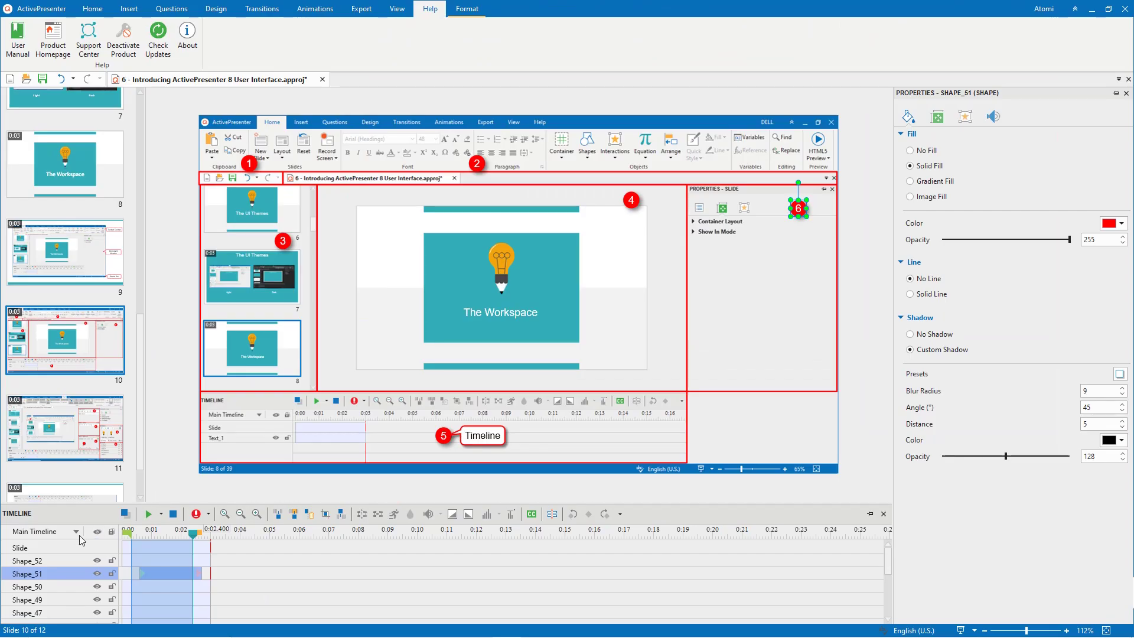
left_click(76, 532)
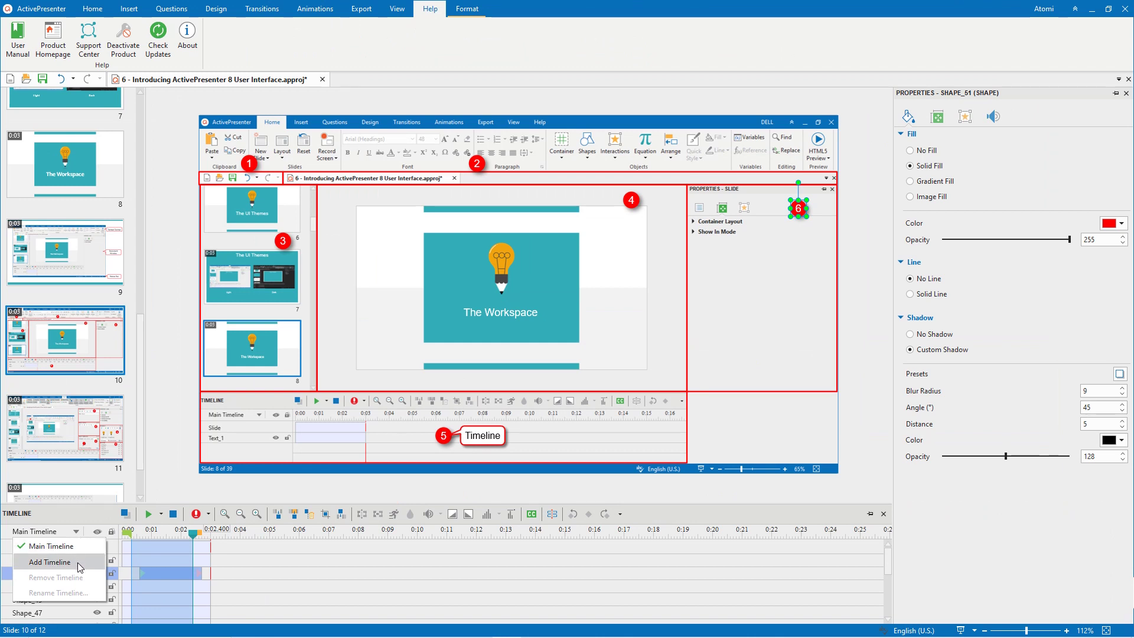
Step: Show the callout's Size & Properties, Interactivity and Audio settings
left_click(942, 121)
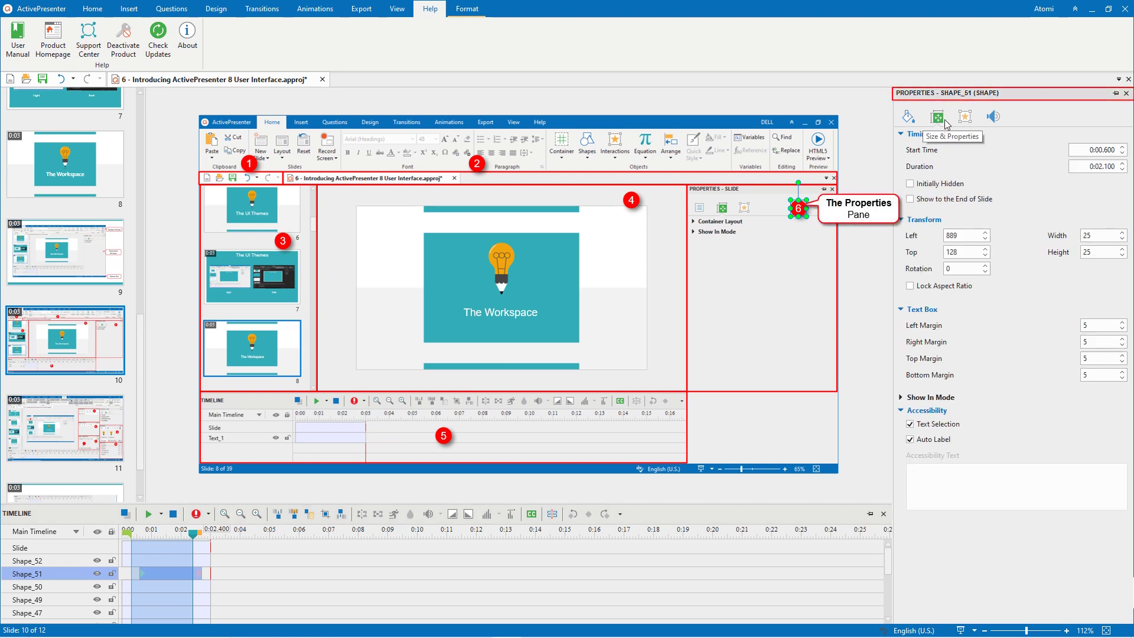
left_click(968, 119)
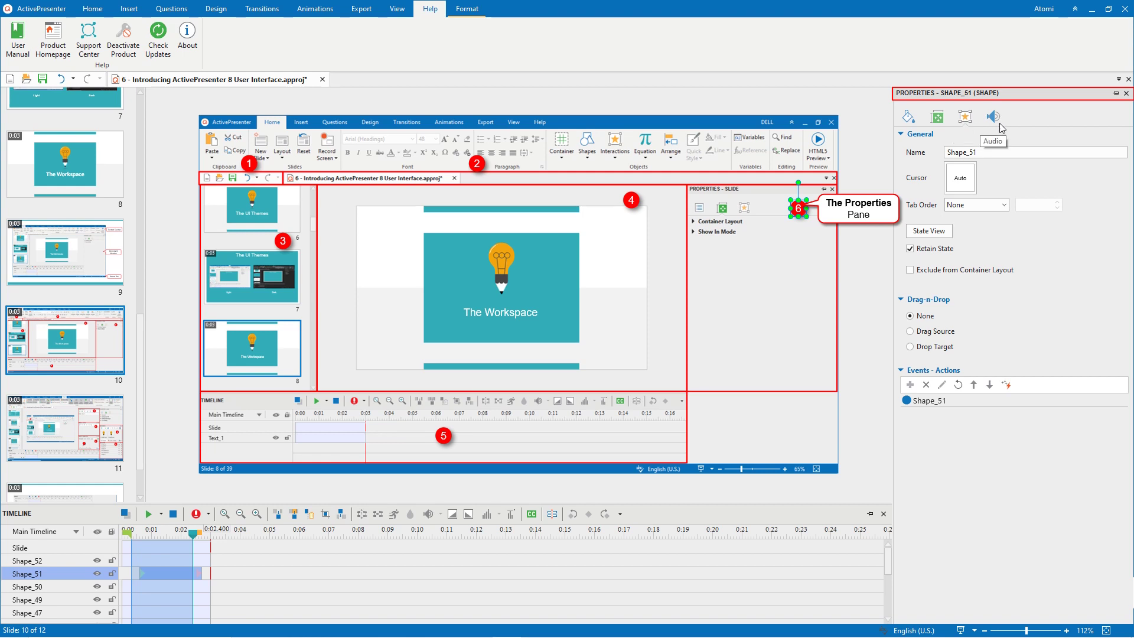
left_click(994, 117)
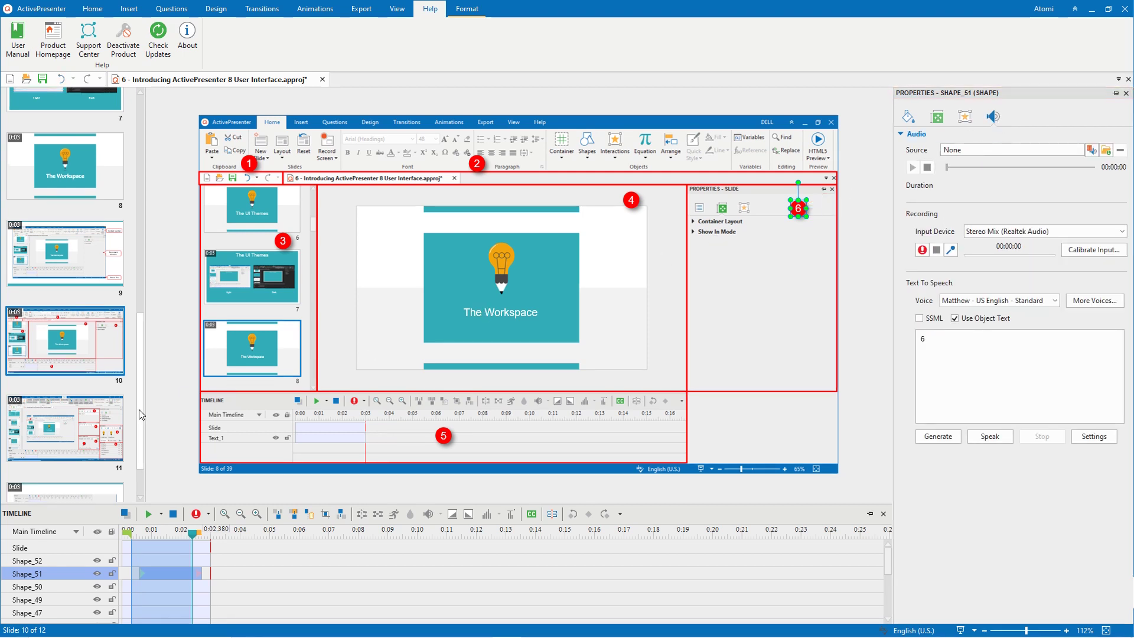
Step: On slide 11, select callout 7 and open the Resources, Selection, Slide Pools, Object States and Object Templates panes
left_click(110, 452)
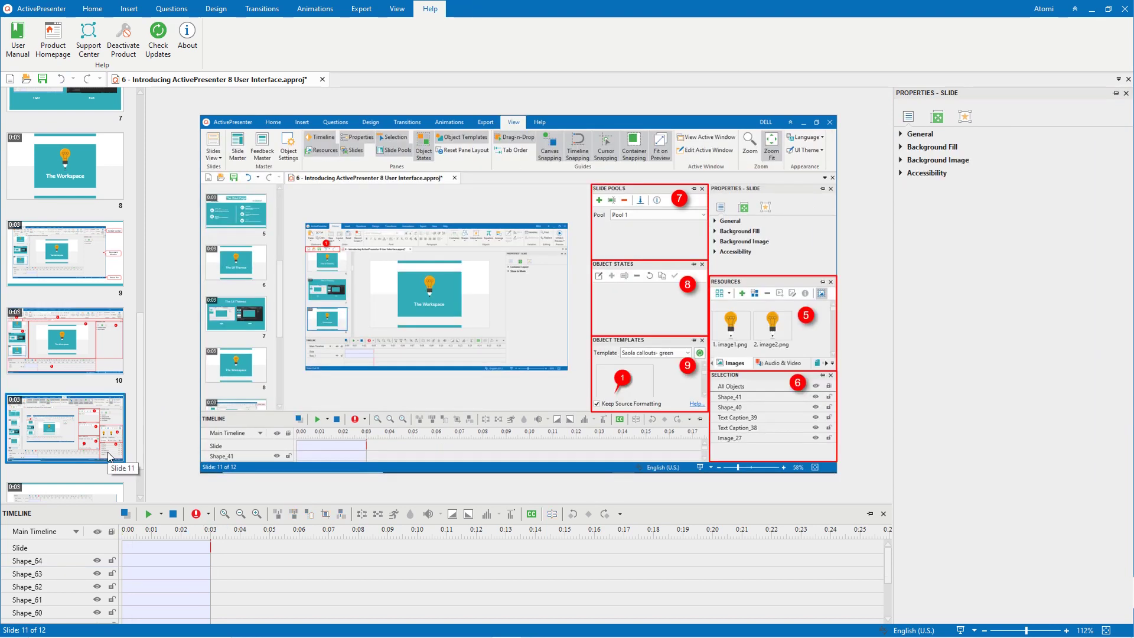
left_click(679, 199)
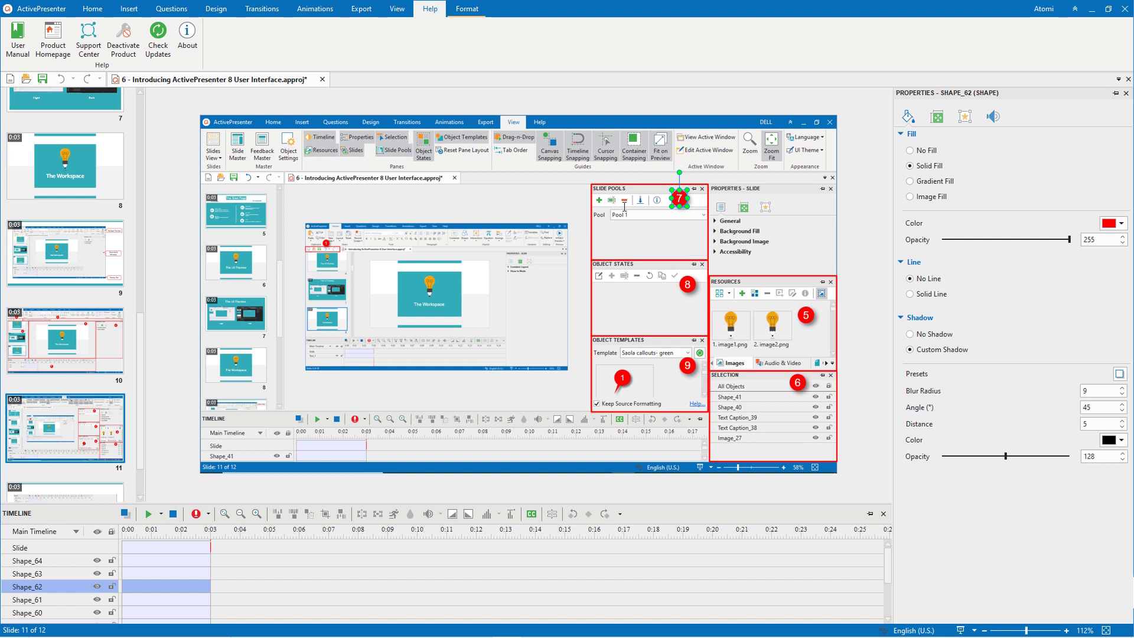
left_click(398, 9)
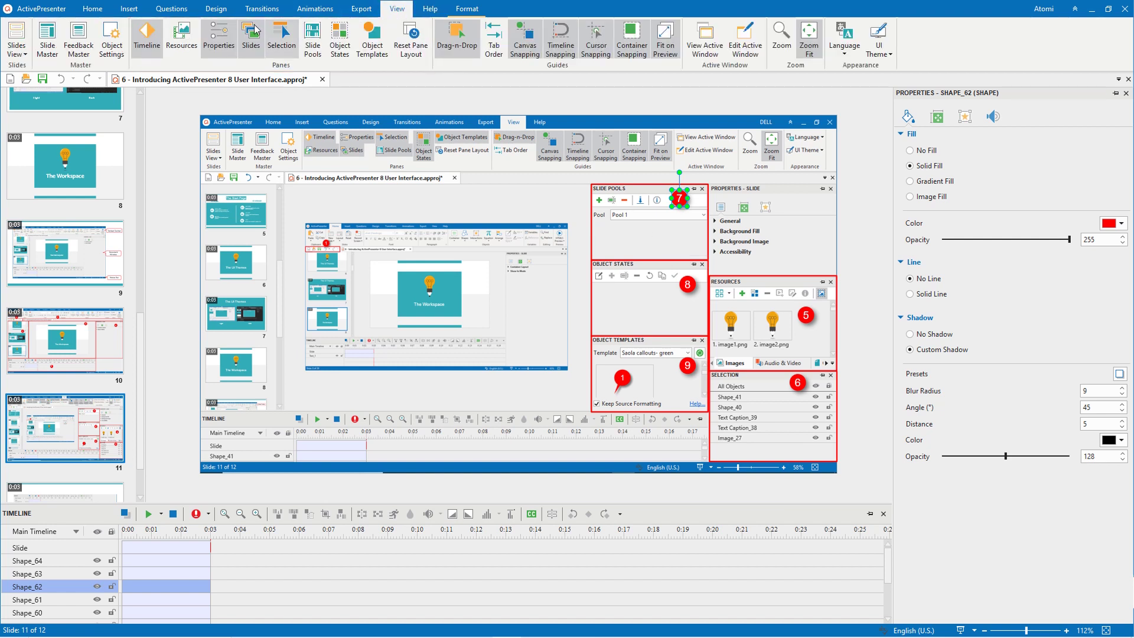
left_click(182, 45)
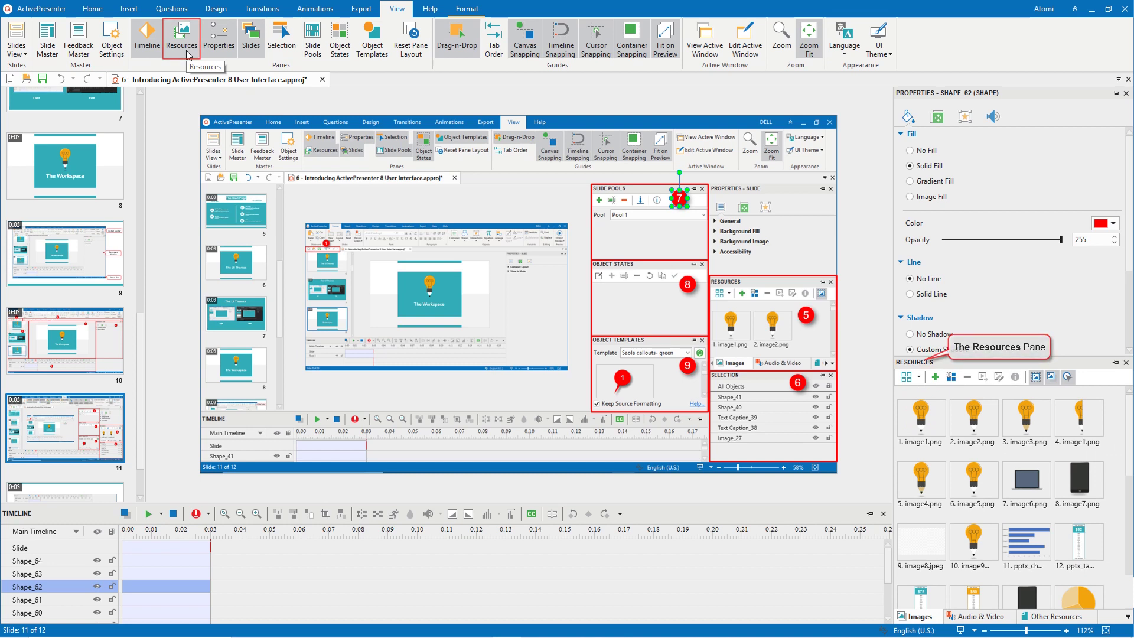
left_click(284, 48)
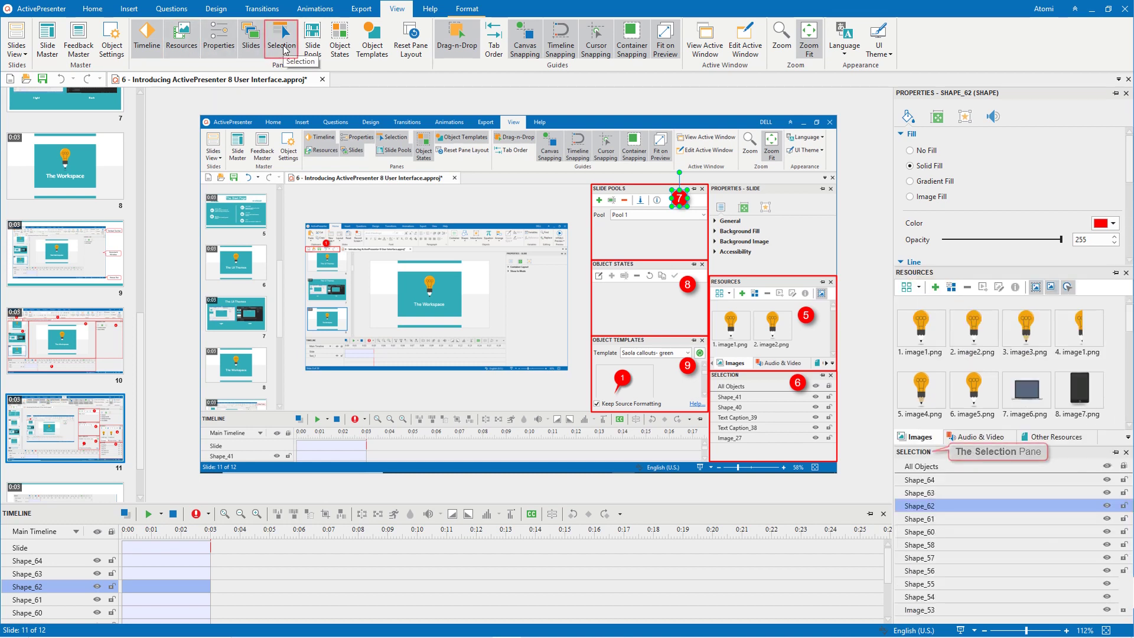
left_click(321, 49)
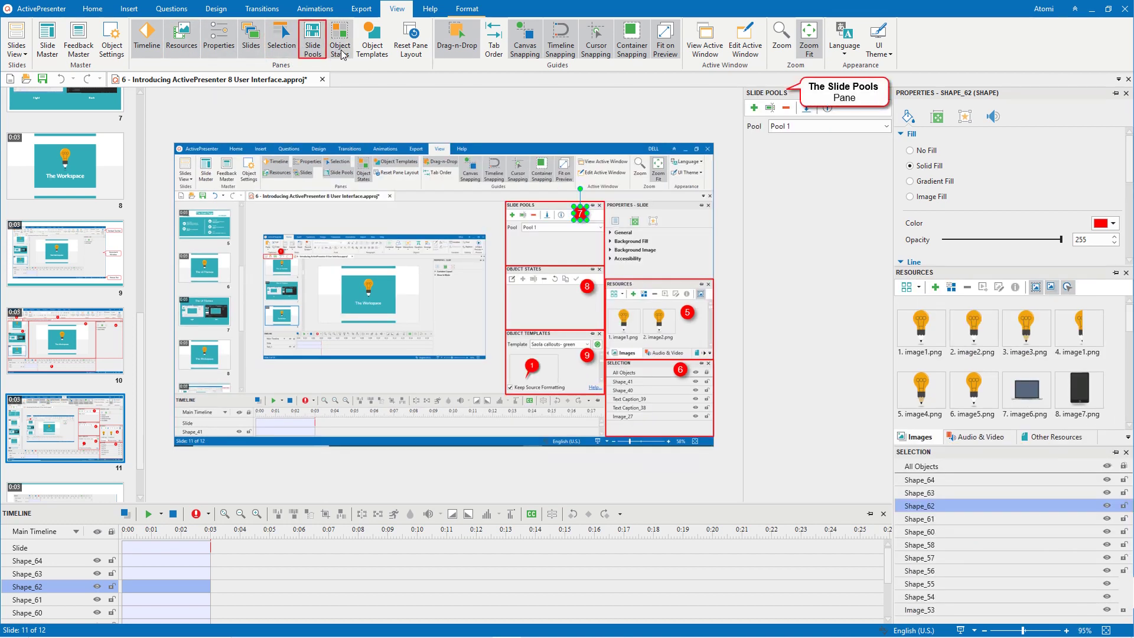
left_click(341, 46)
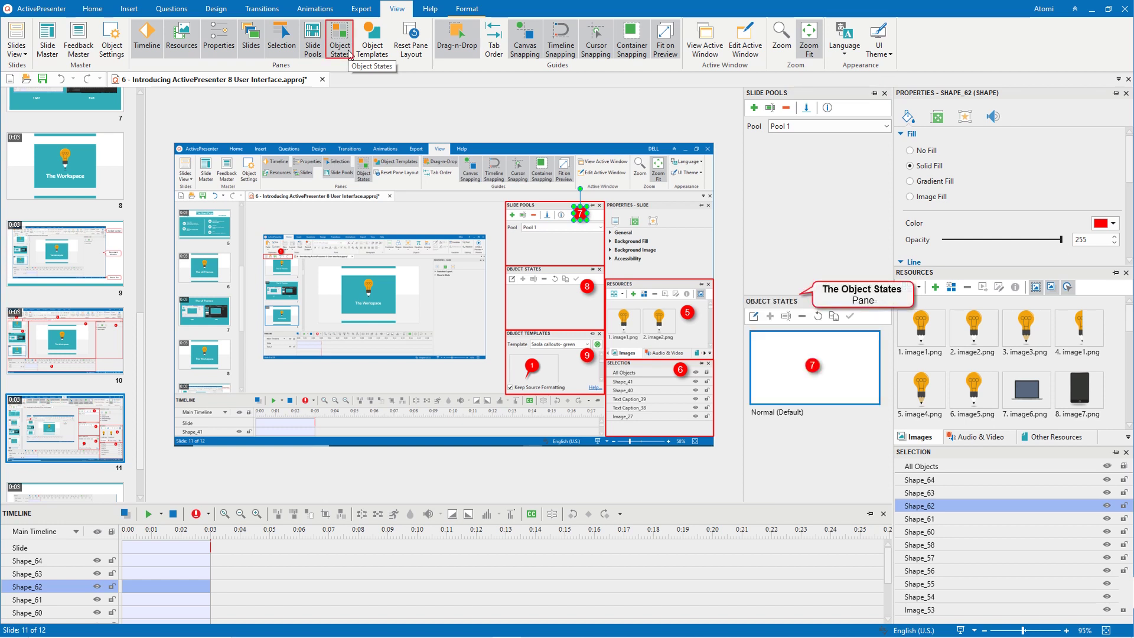
left_click(386, 49)
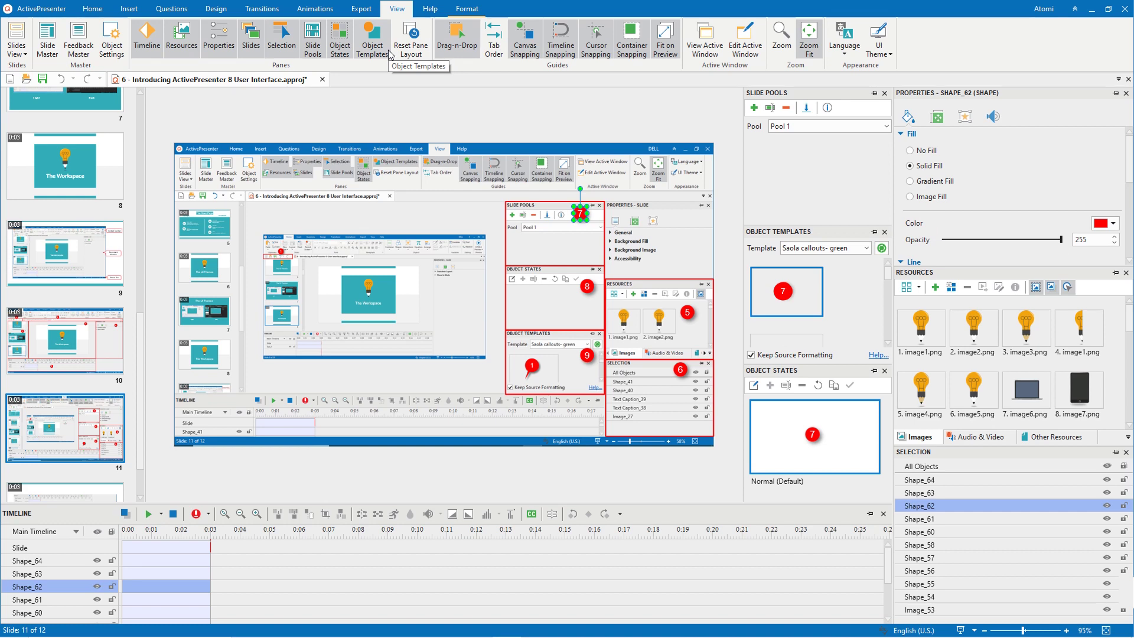
Step: Close the Object Templates, Object States, Slide Pools, Selection and Resources panes, then go to slide 12
left_click(384, 52)
left_click(340, 49)
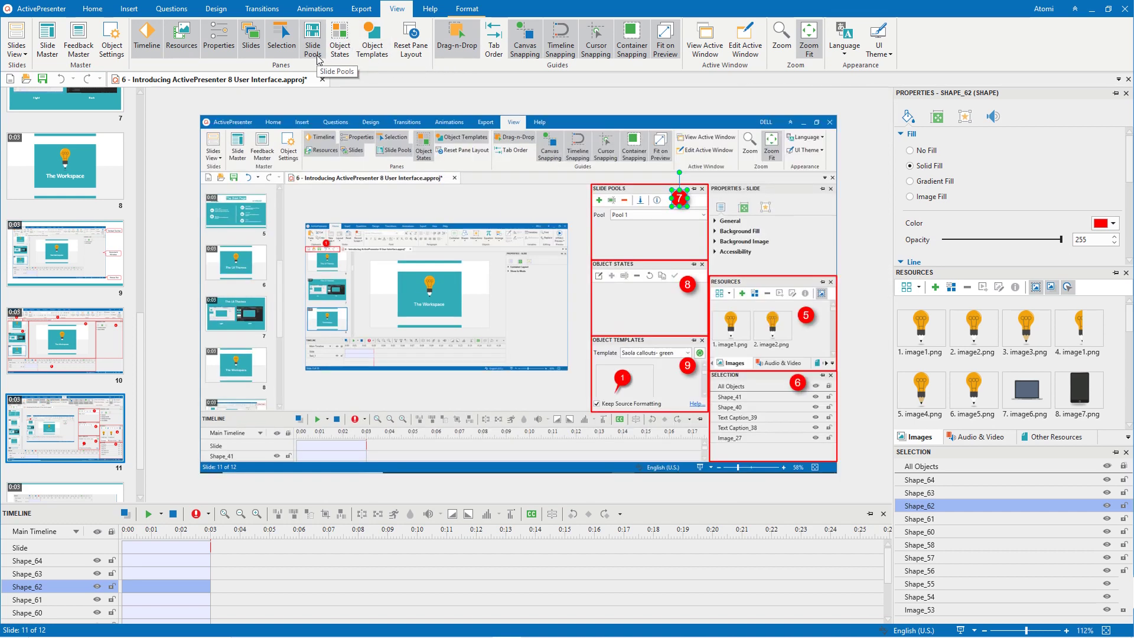
left_click(281, 49)
left_click(196, 59)
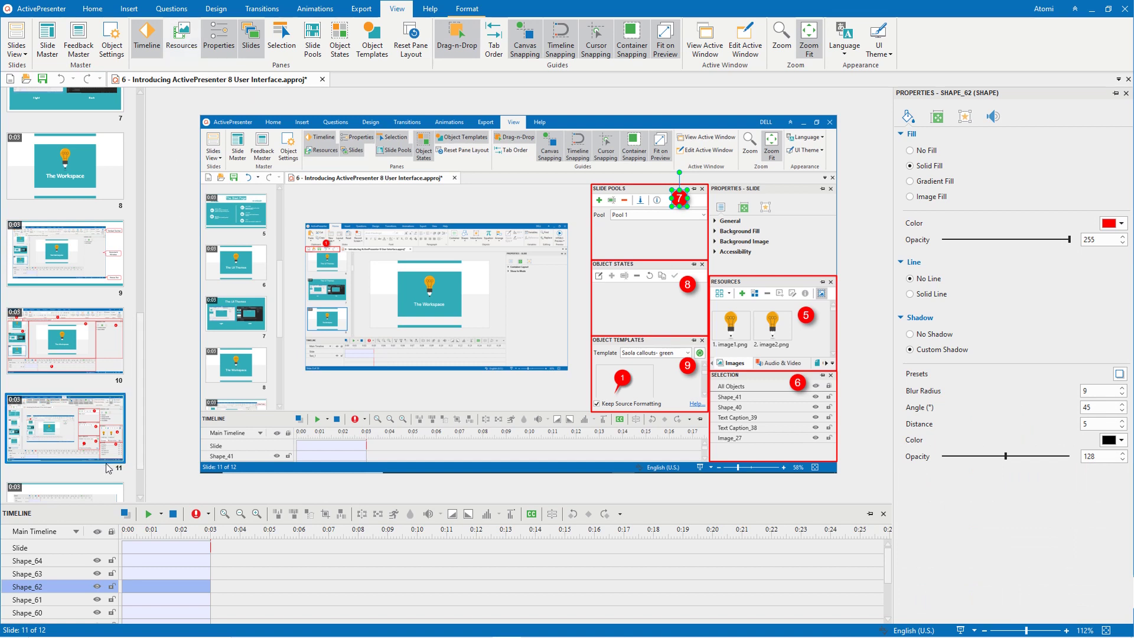
left_click(105, 493)
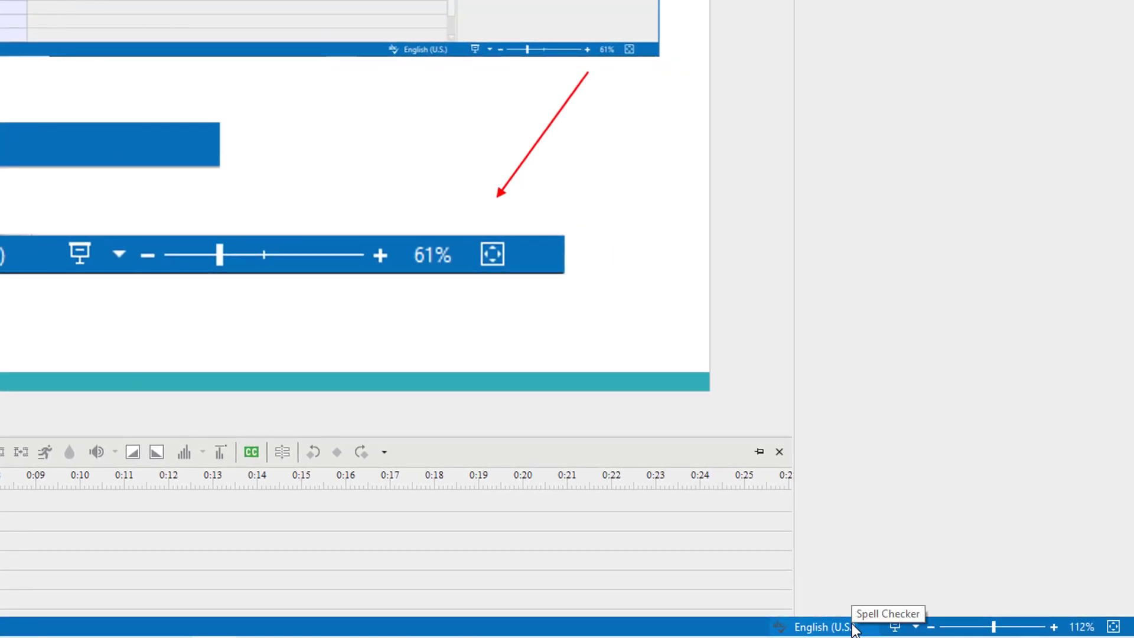
left_click(915, 627)
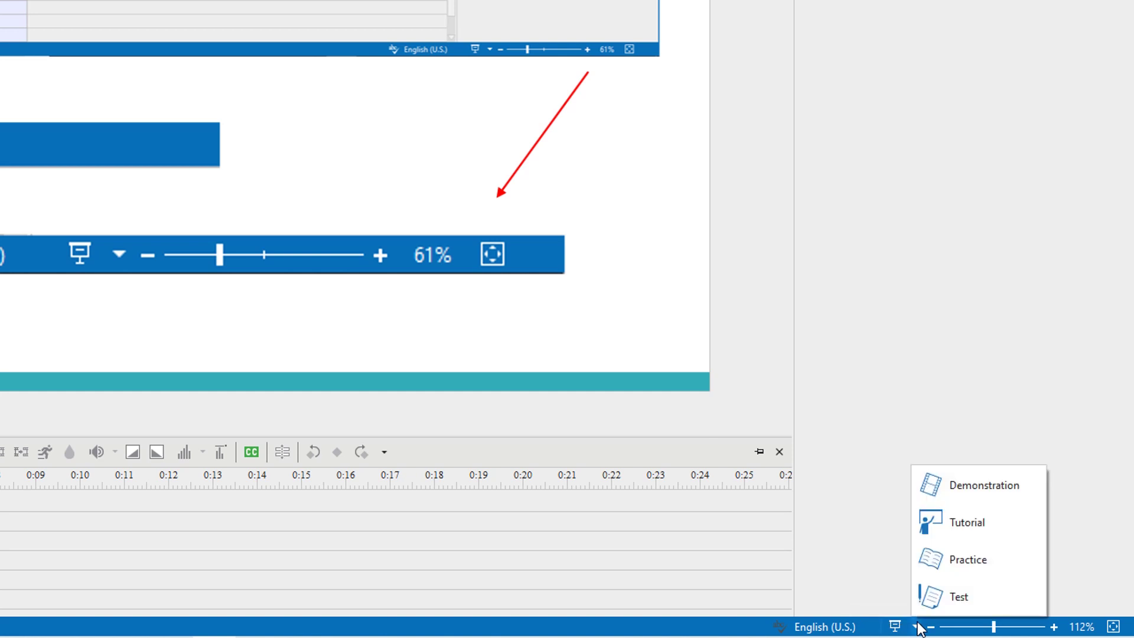
left_click(918, 626)
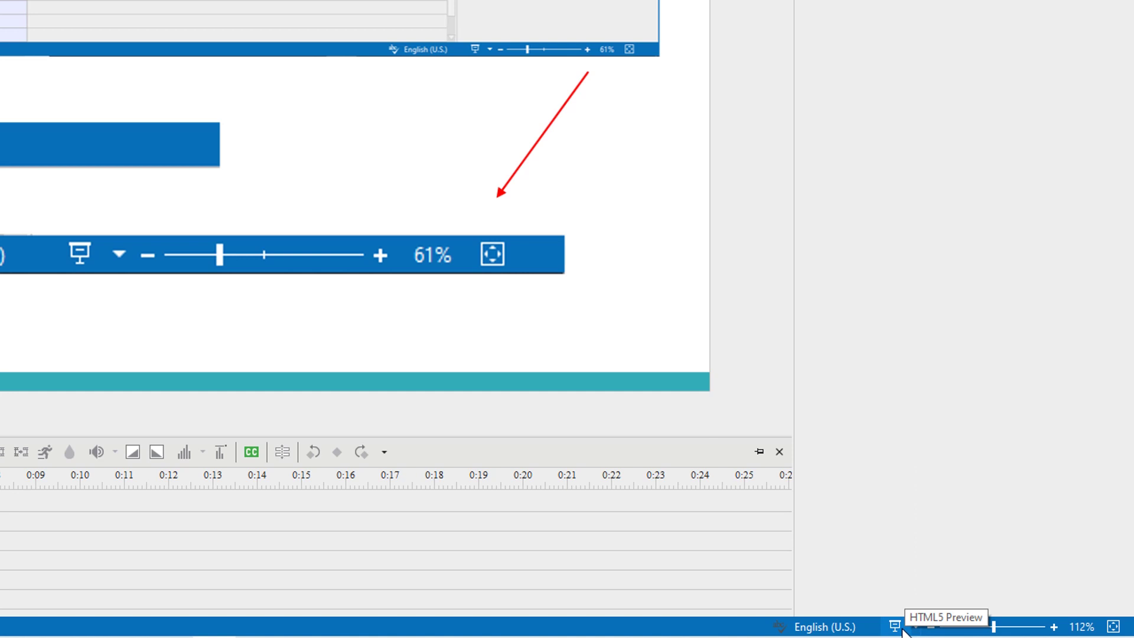
left_click(998, 627)
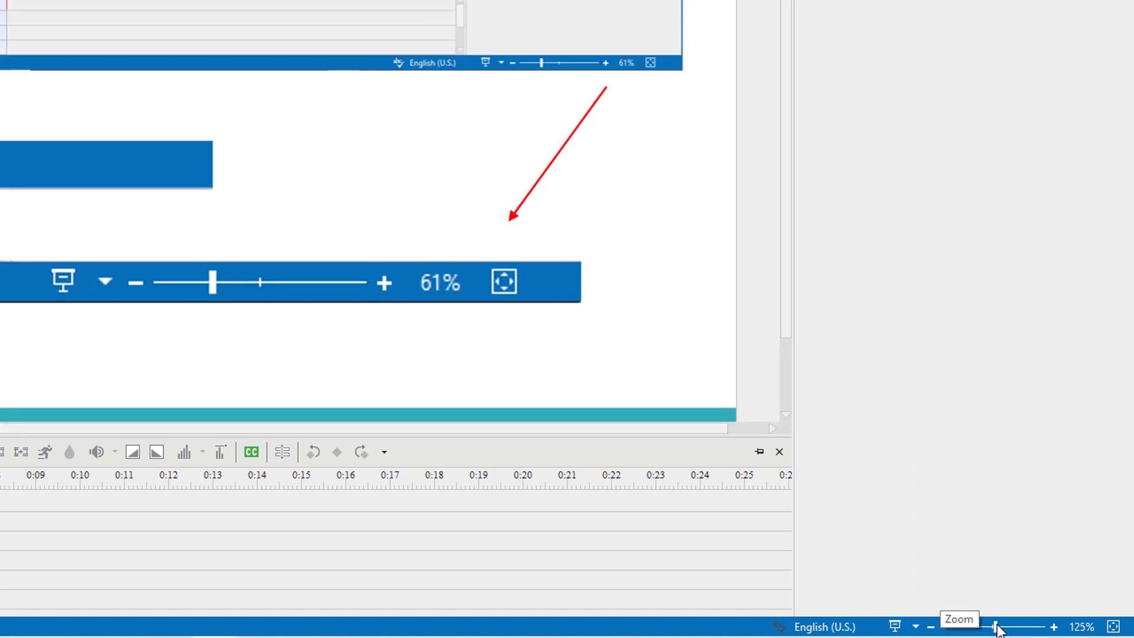
left_click_drag(999, 628, 1016, 628)
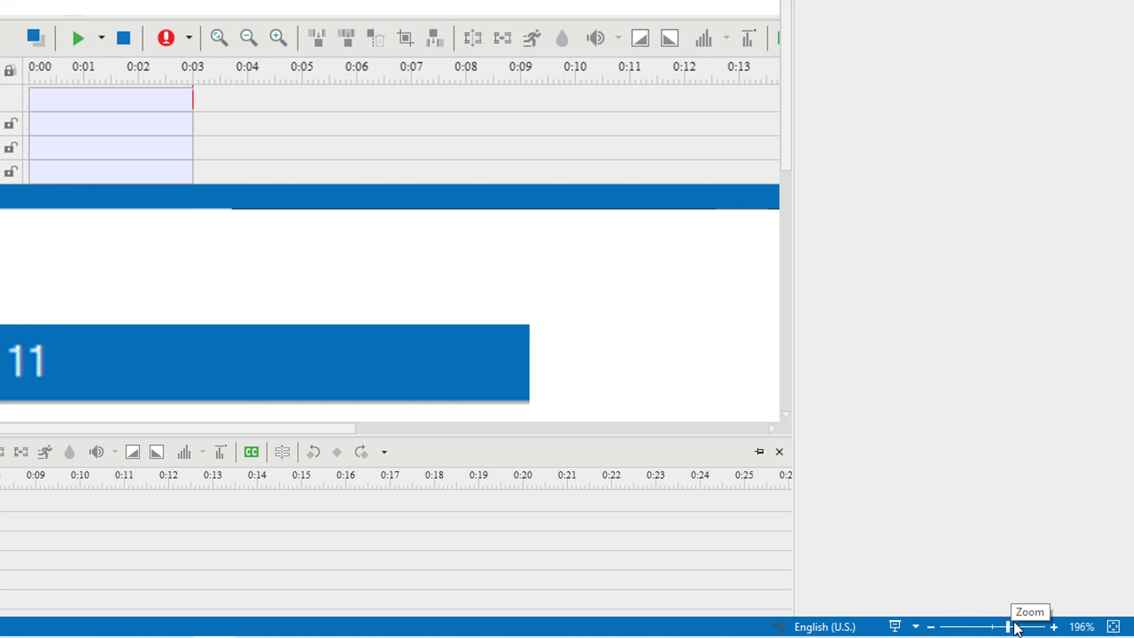
left_click(1114, 628)
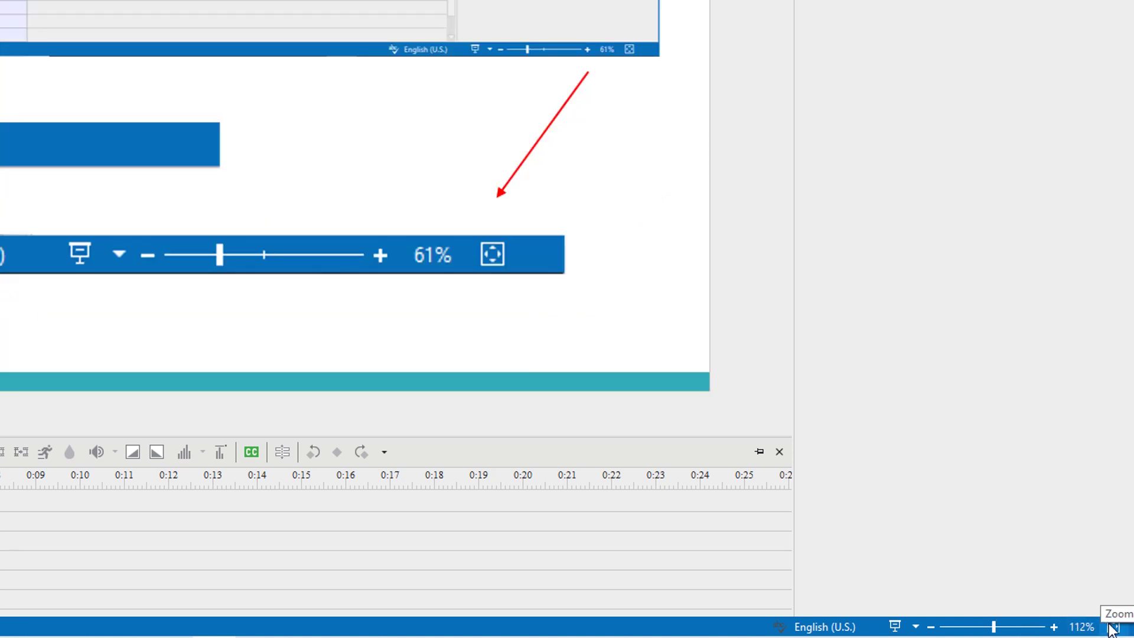